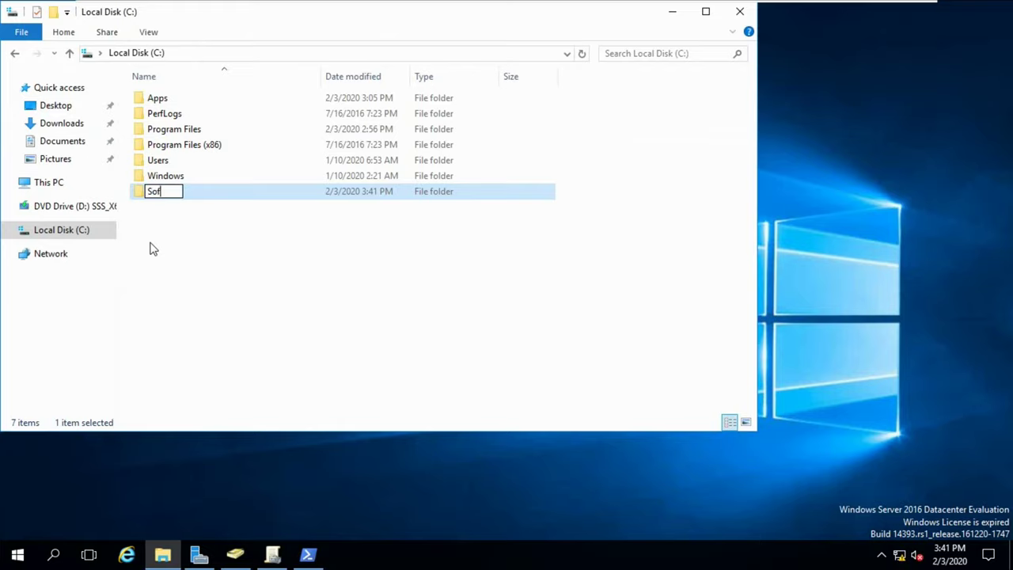
Name the new folder on Local Disk (C:) 'Software'.
key(Return)
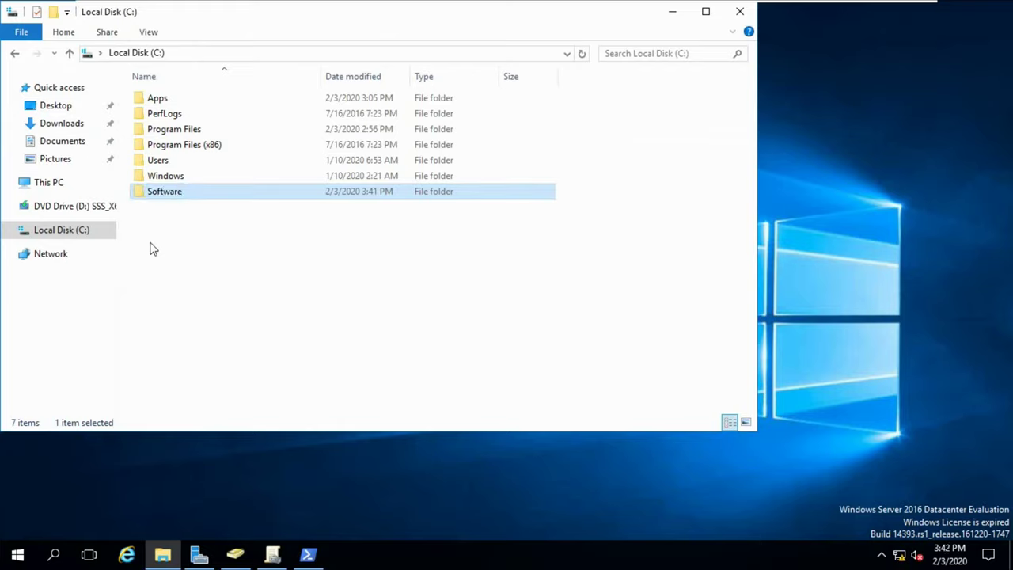
Paste the PuTTY installer from the Apps folder into C:\Software.
double_click(187, 99)
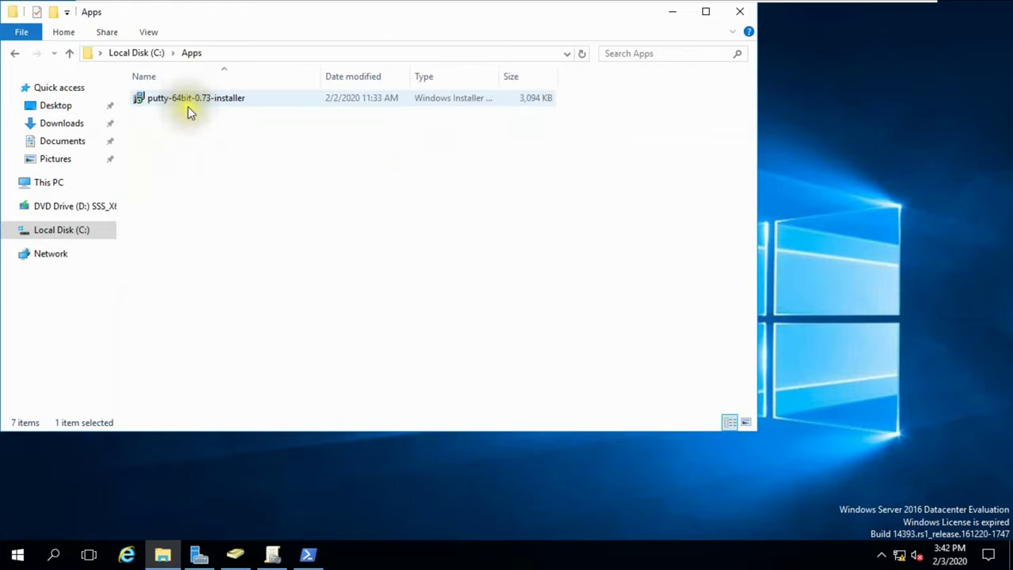
click(188, 103)
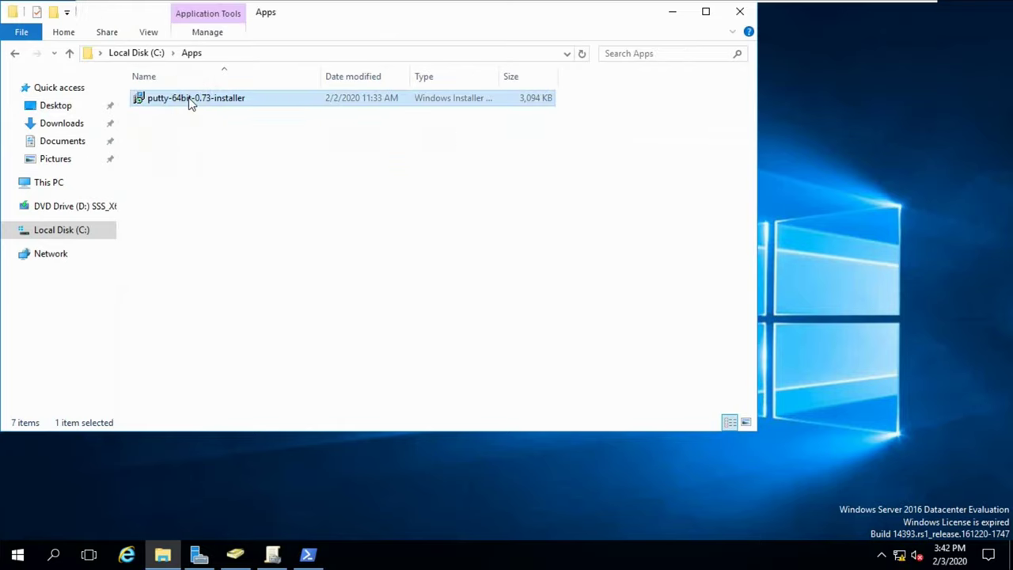
click(69, 52)
double_click(172, 193)
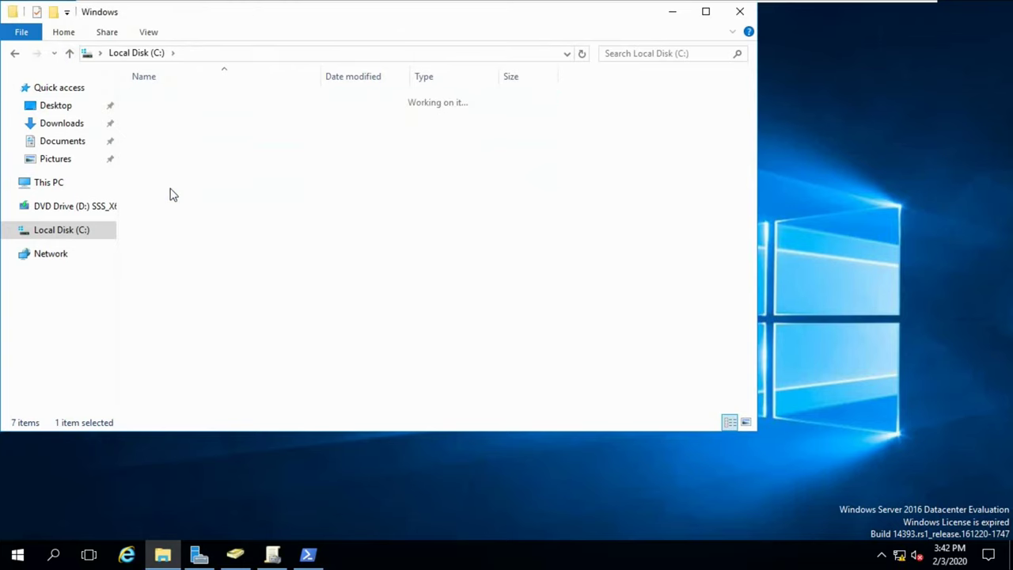
click(70, 52)
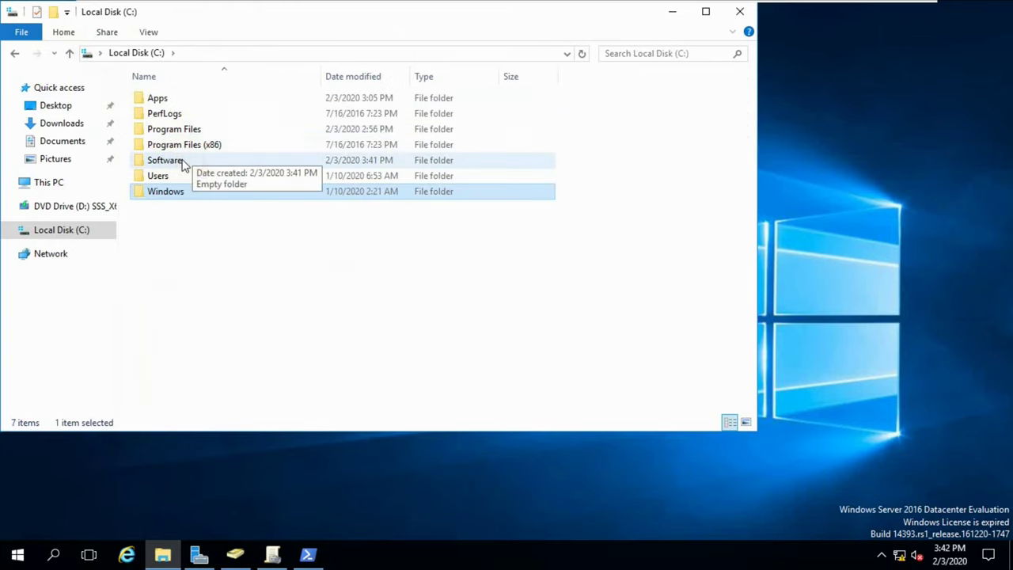
double_click(165, 160)
key(ctrl+v)
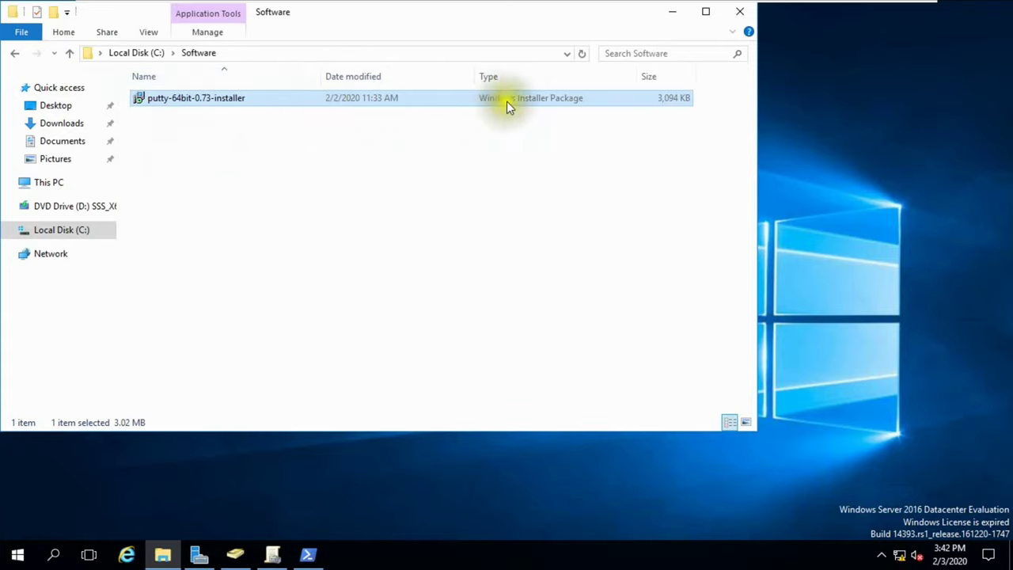
Show file name extensions and confirm Software contains putty-64bit-0.73-installer.msi.
click(147, 33)
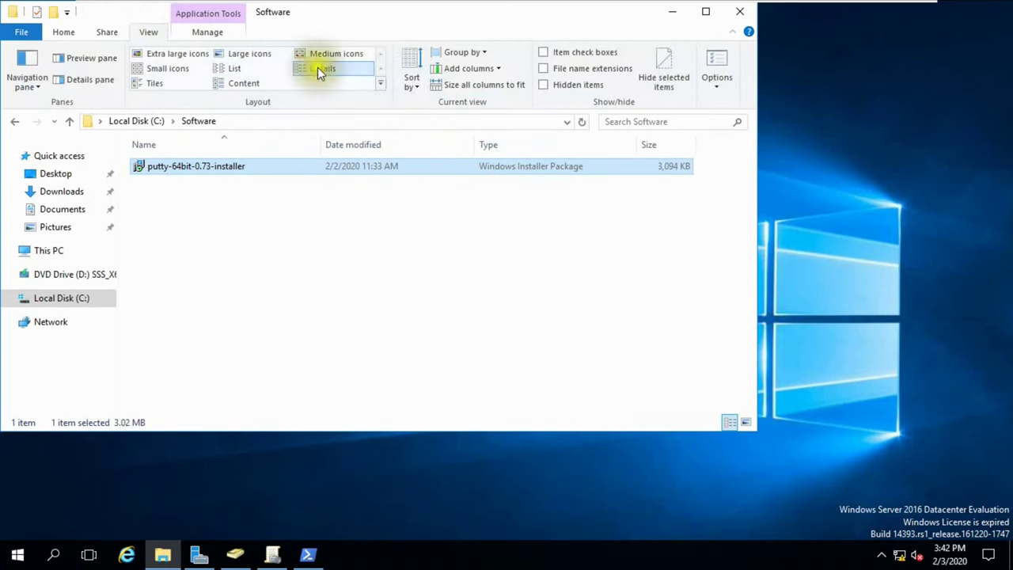
click(558, 70)
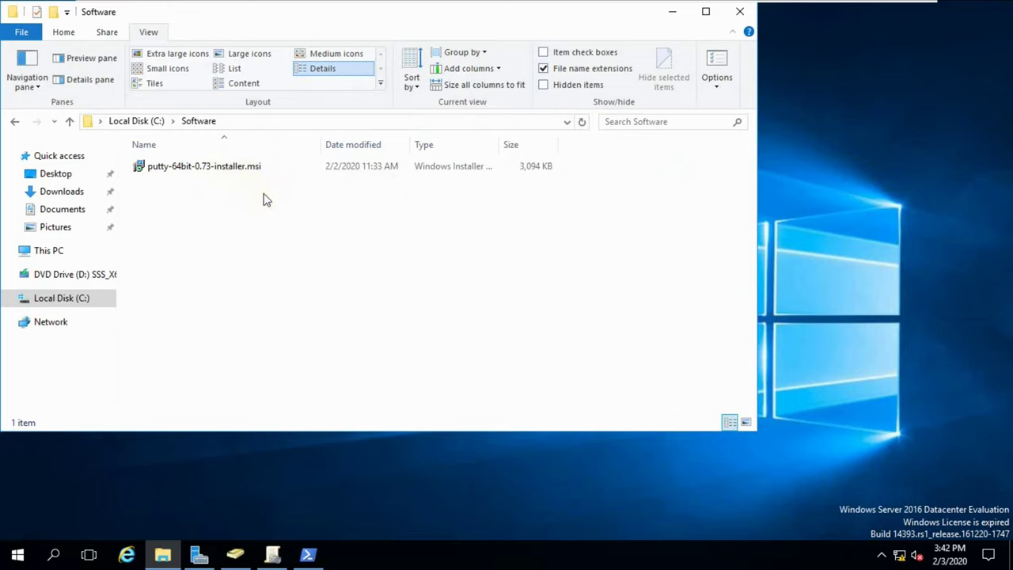
drag(459, 28, 558, 51)
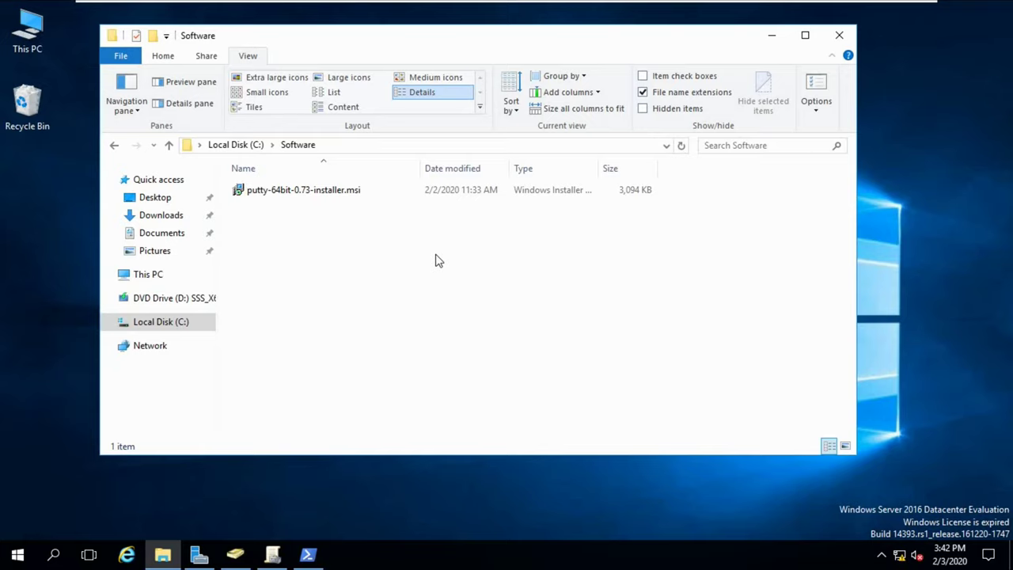
click(167, 145)
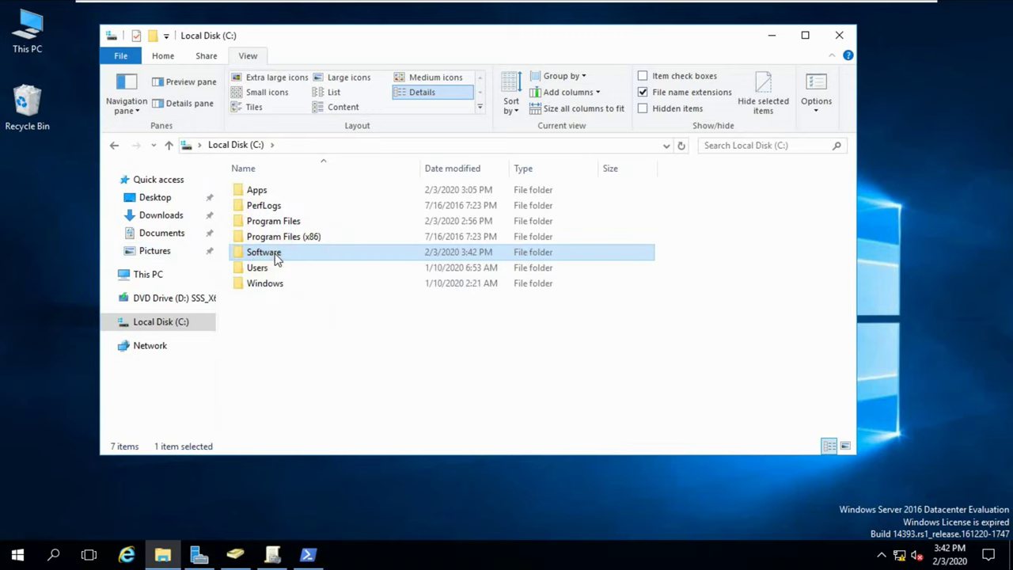
mouse_move(277, 260)
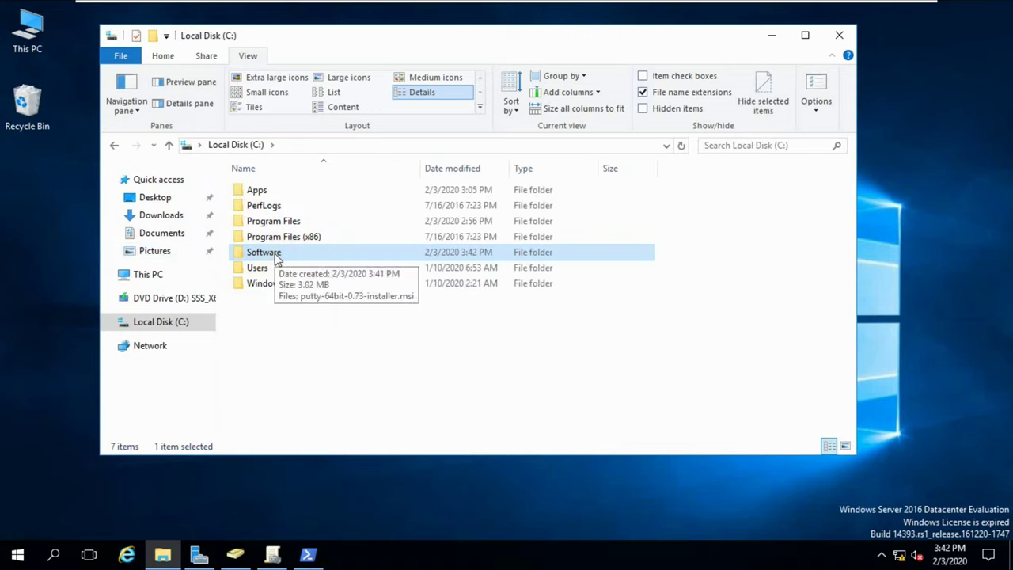
double_click(275, 252)
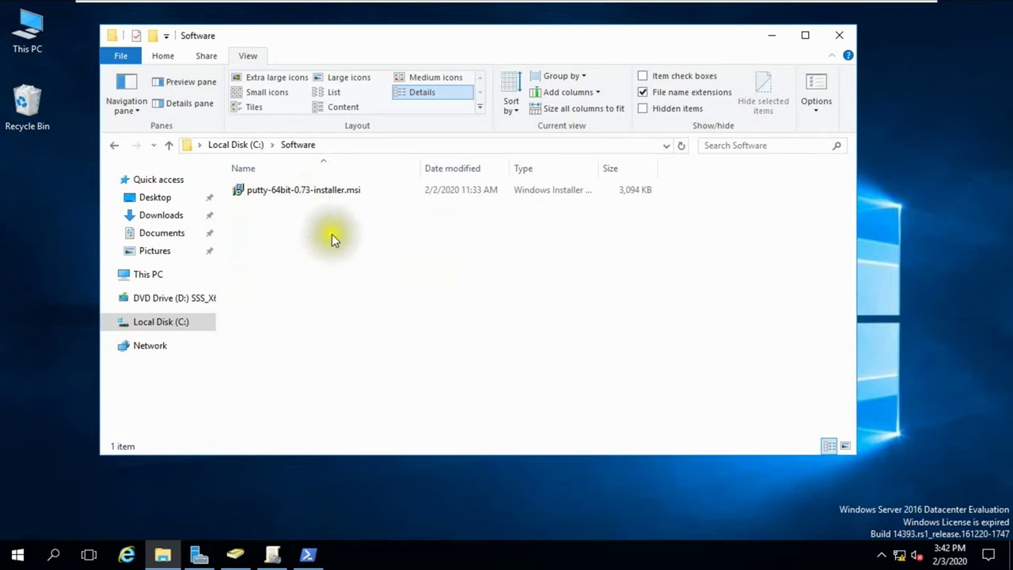
click(168, 147)
Share the Software folder as Software$ with offline caching turned off.
right_click(272, 254)
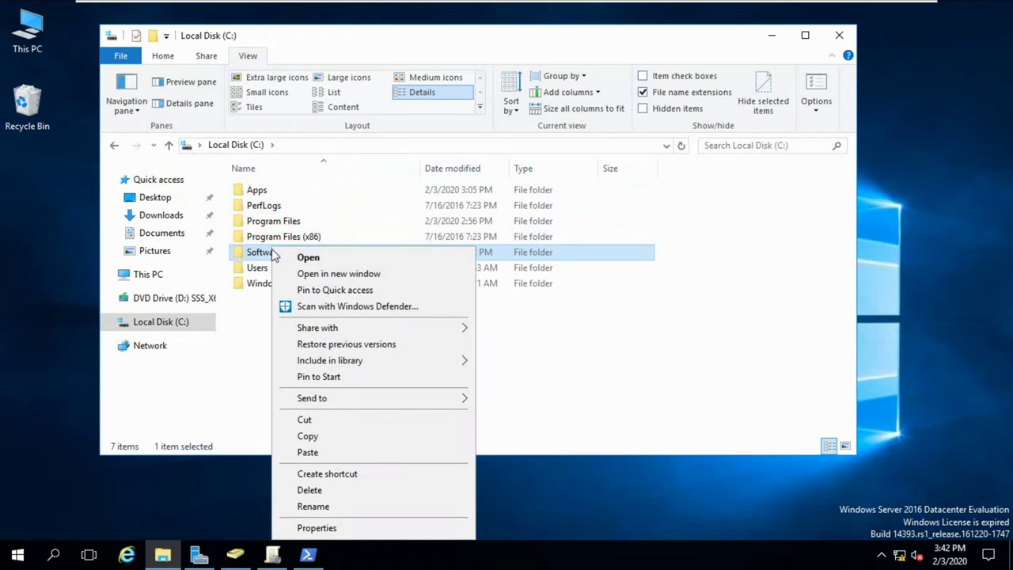
click(319, 527)
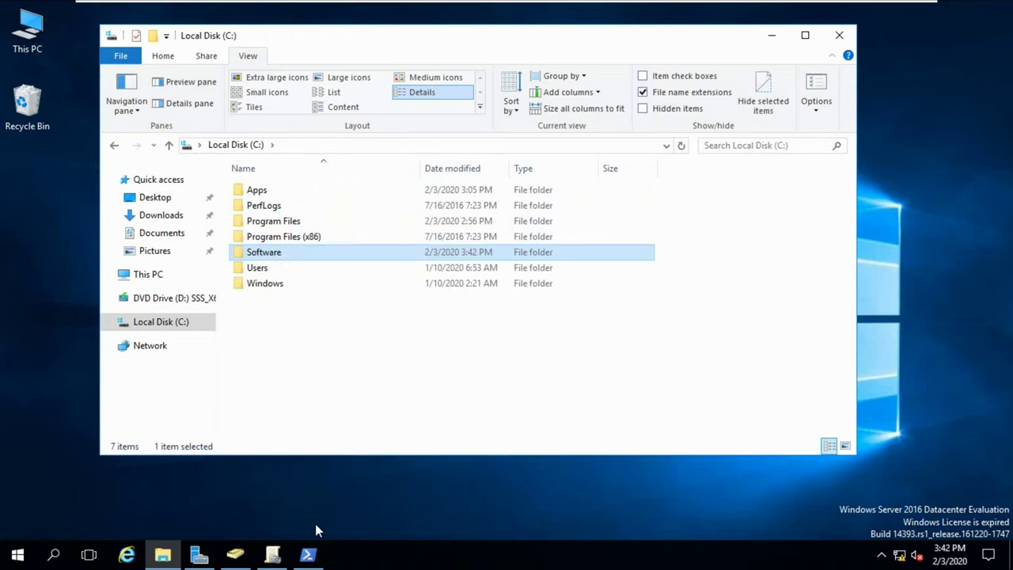
click(336, 212)
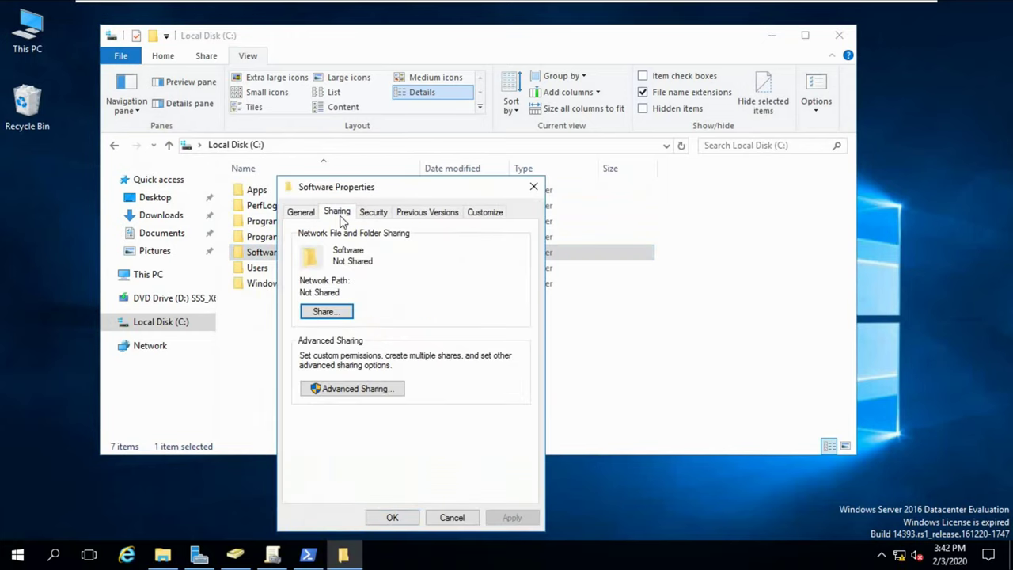
click(329, 390)
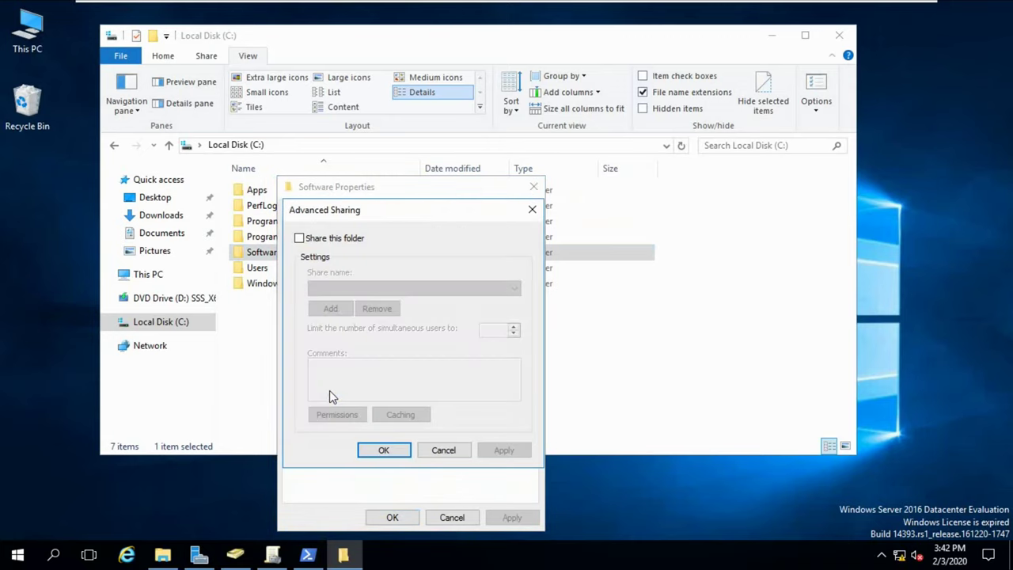
click(327, 244)
click(349, 287)
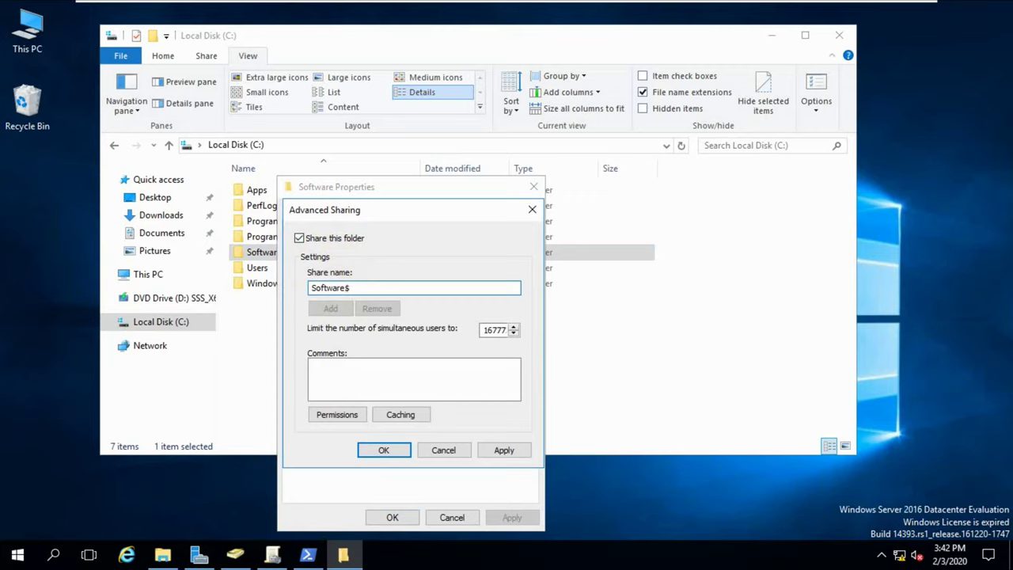
click(395, 415)
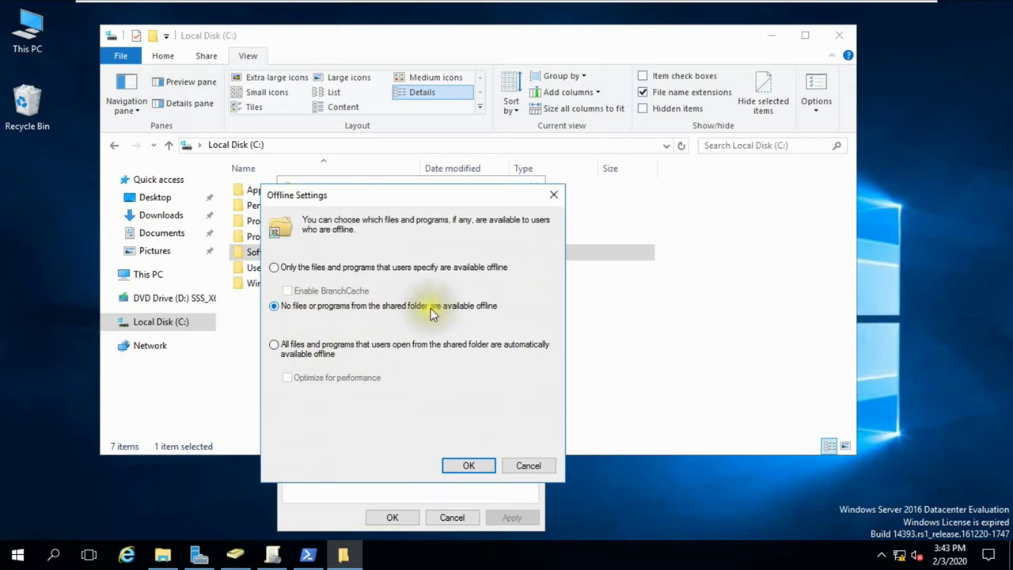
click(465, 466)
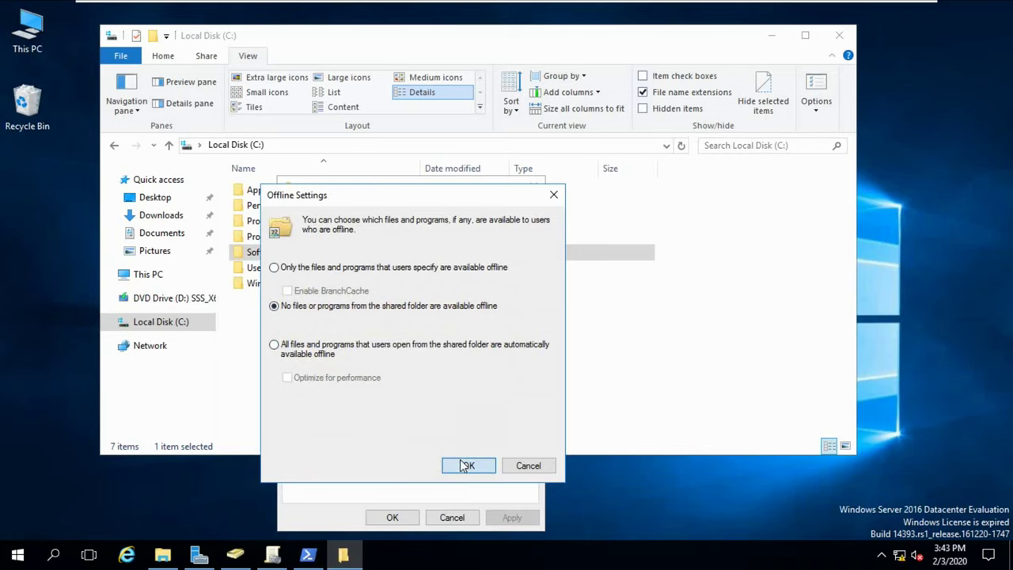
Keep Everyone's read-only share permission and apply the Software$ share settings.
click(320, 415)
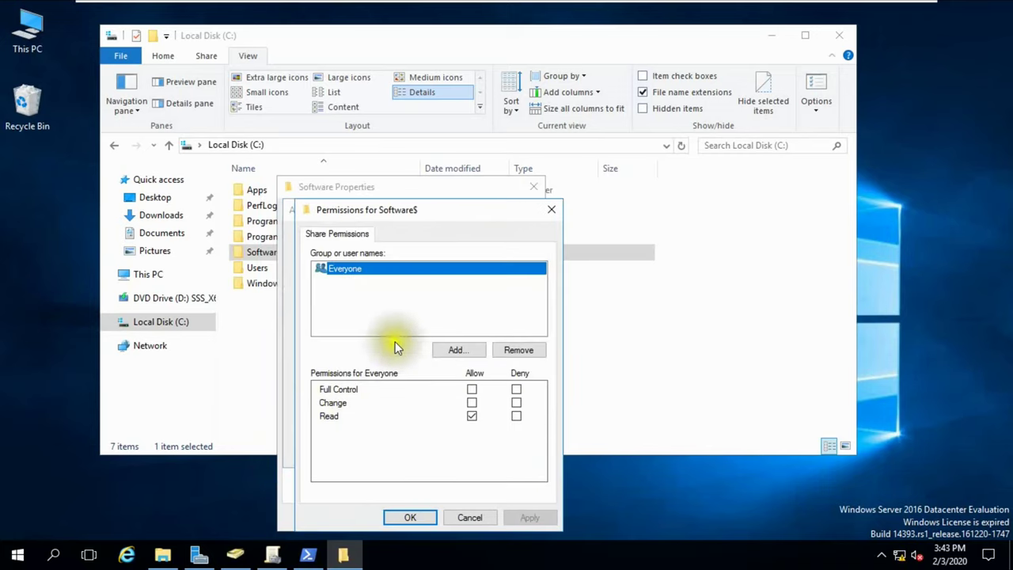
click(410, 518)
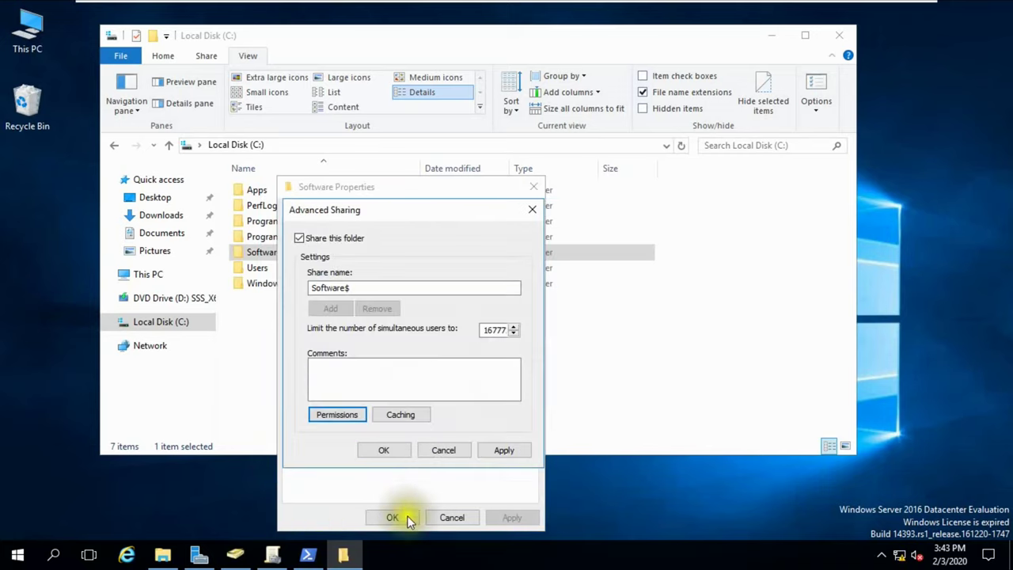
click(414, 122)
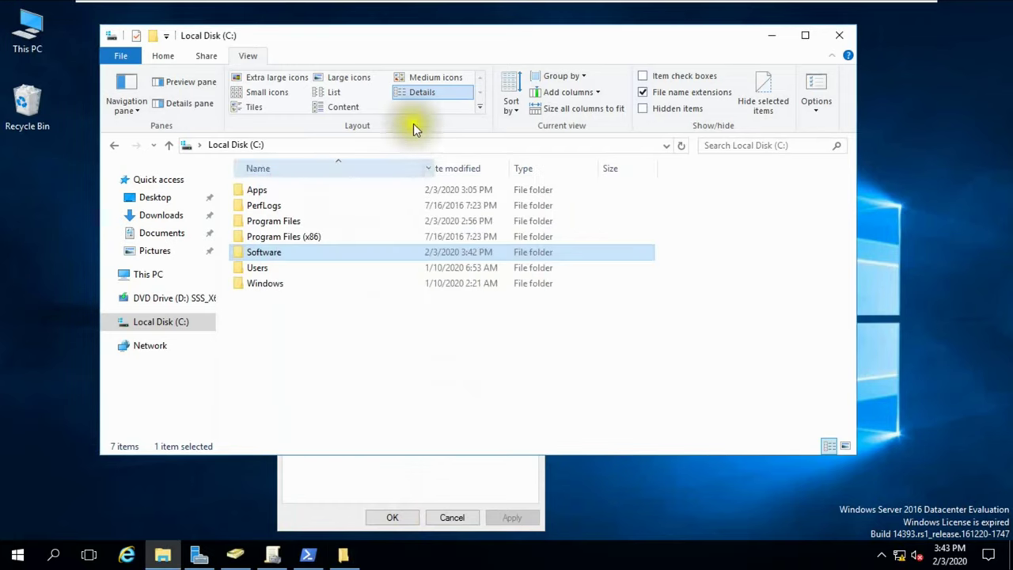
click(346, 557)
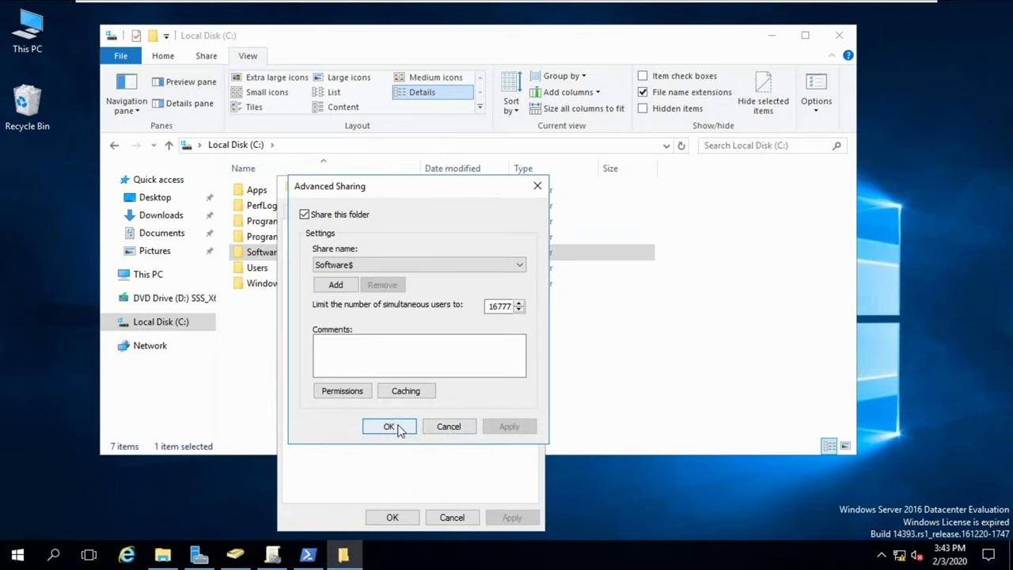
click(390, 426)
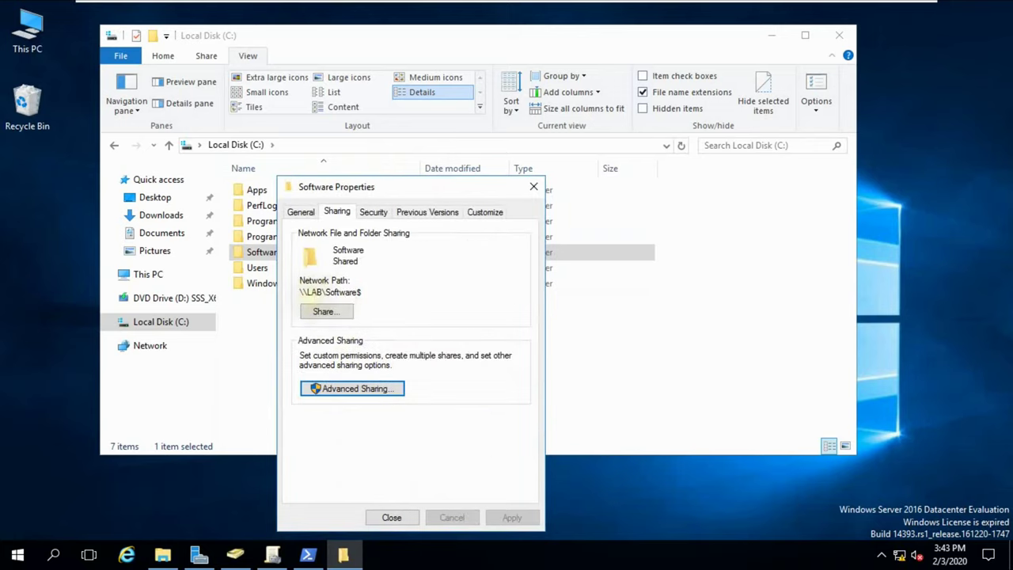
Select the \\LAB\Software$ network path and close the folder properties.
drag(301, 292, 361, 292)
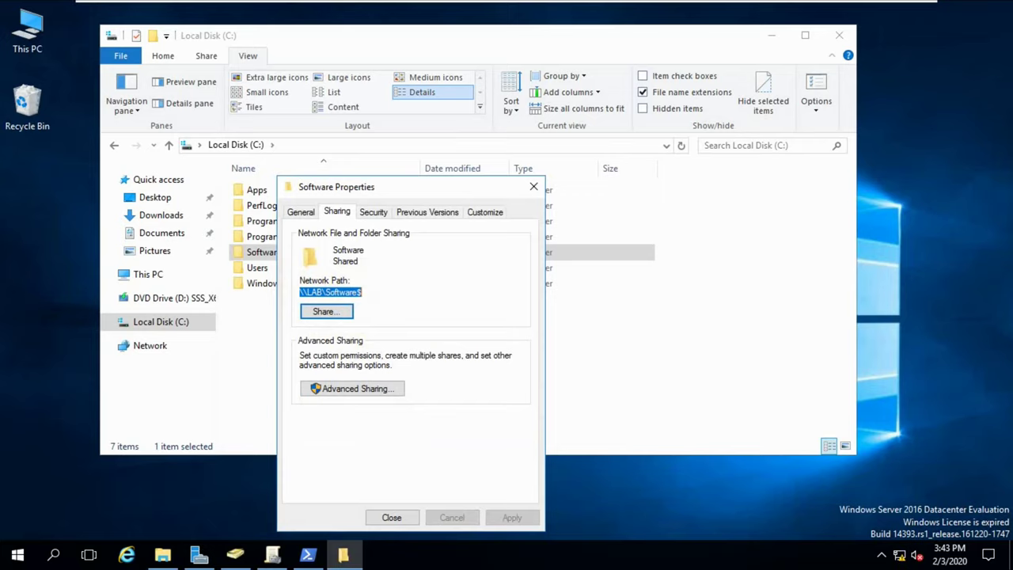
click(304, 291)
drag(300, 291, 369, 289)
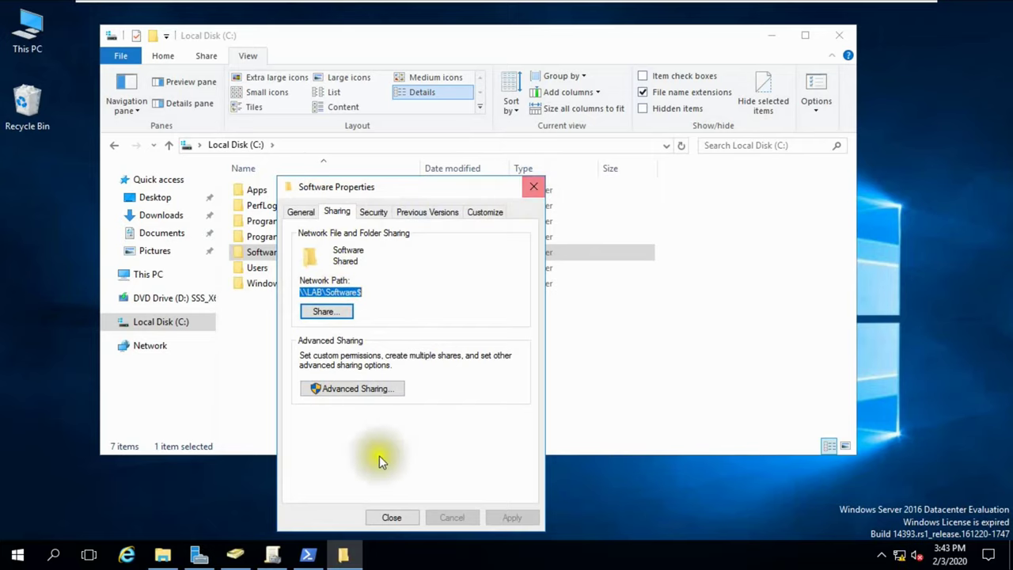
click(391, 517)
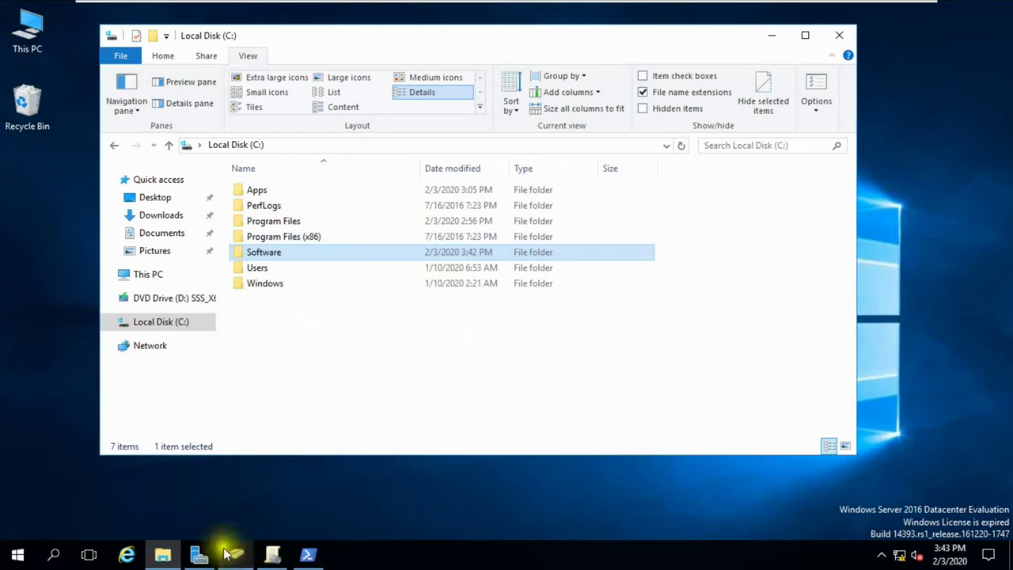
Launch Active Directory Users and Computers from Server Manager's Tools menu.
click(199, 554)
click(904, 40)
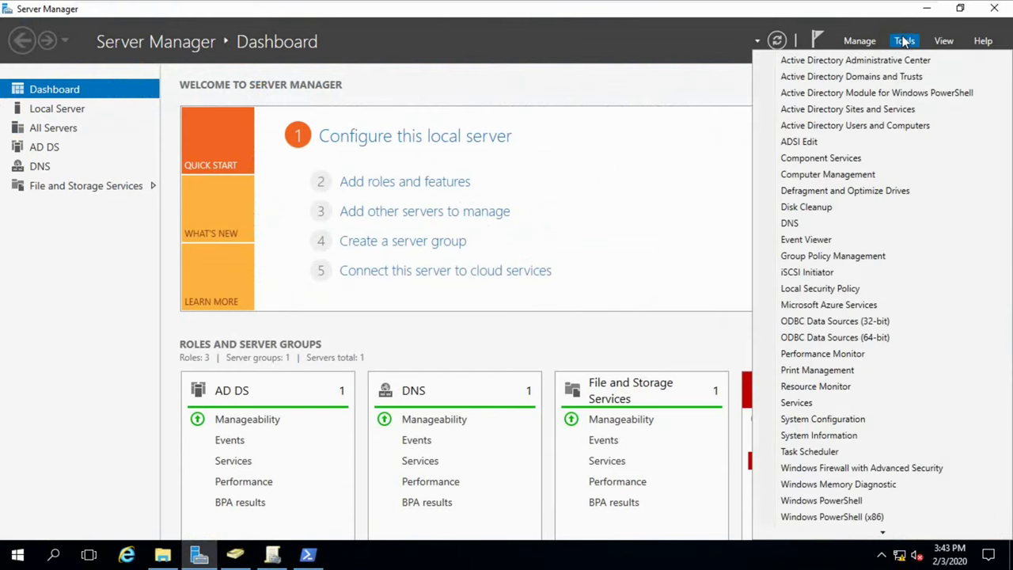
click(853, 124)
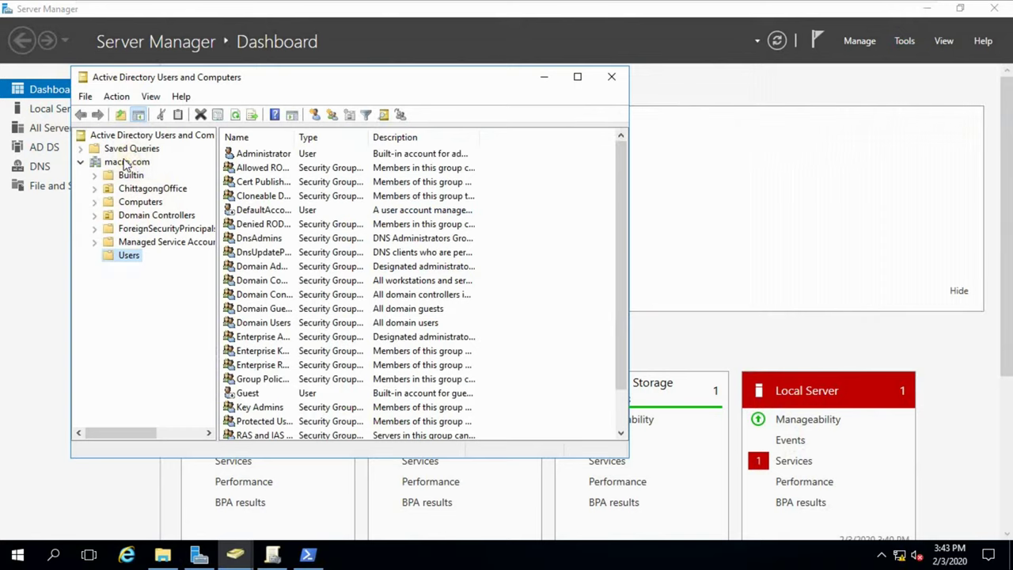
Create the DhakaOffice organizational unit under macro.com and select it.
click(124, 163)
right_click(124, 162)
mouse_move(285, 273)
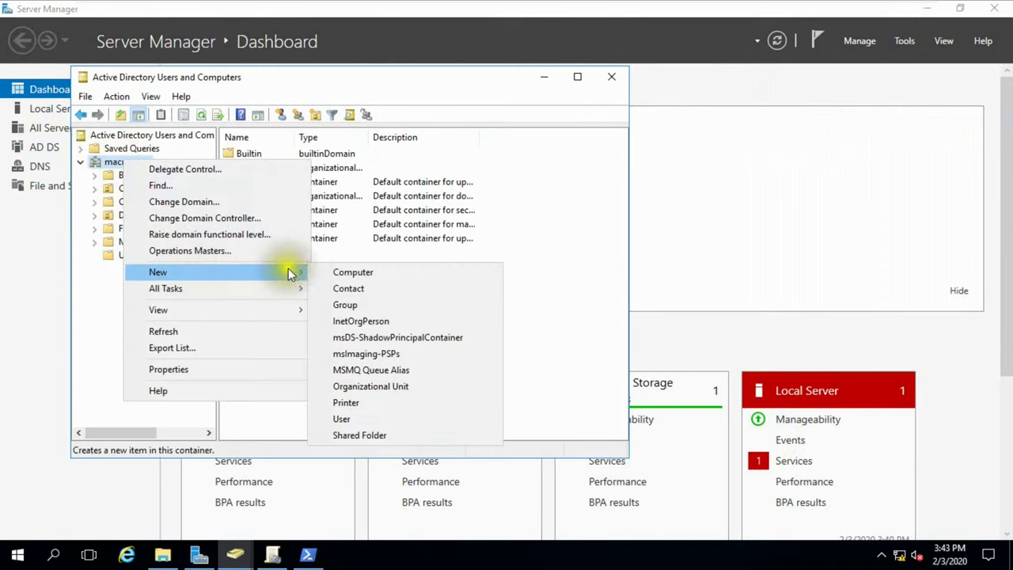
click(386, 386)
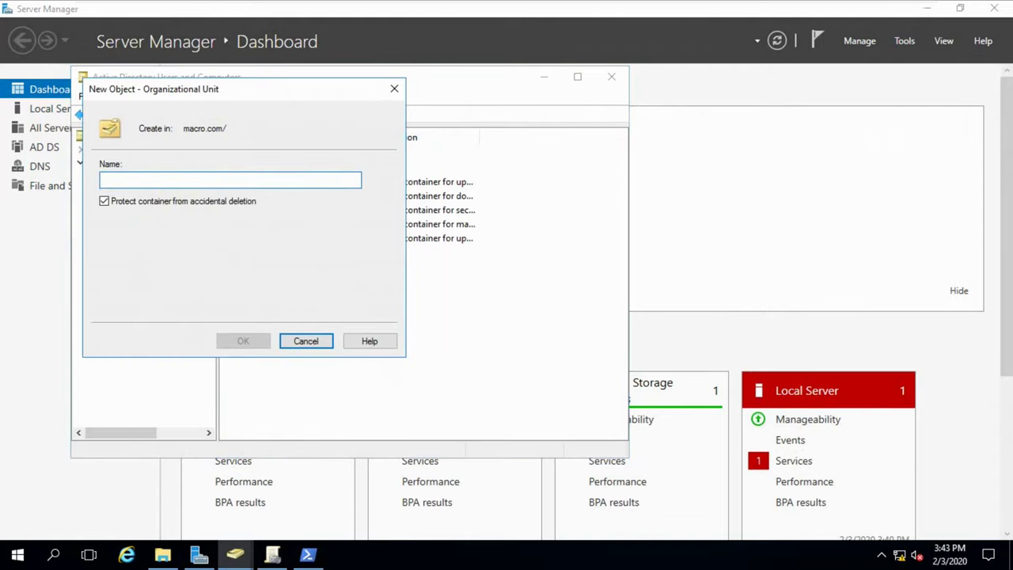
text(DhakaO)
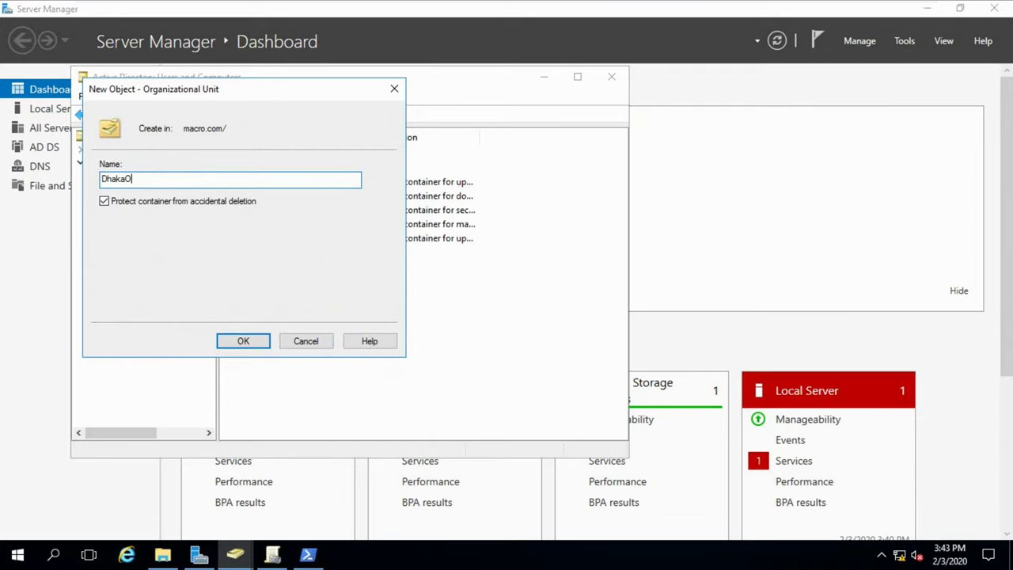
text(ffice)
key(Return)
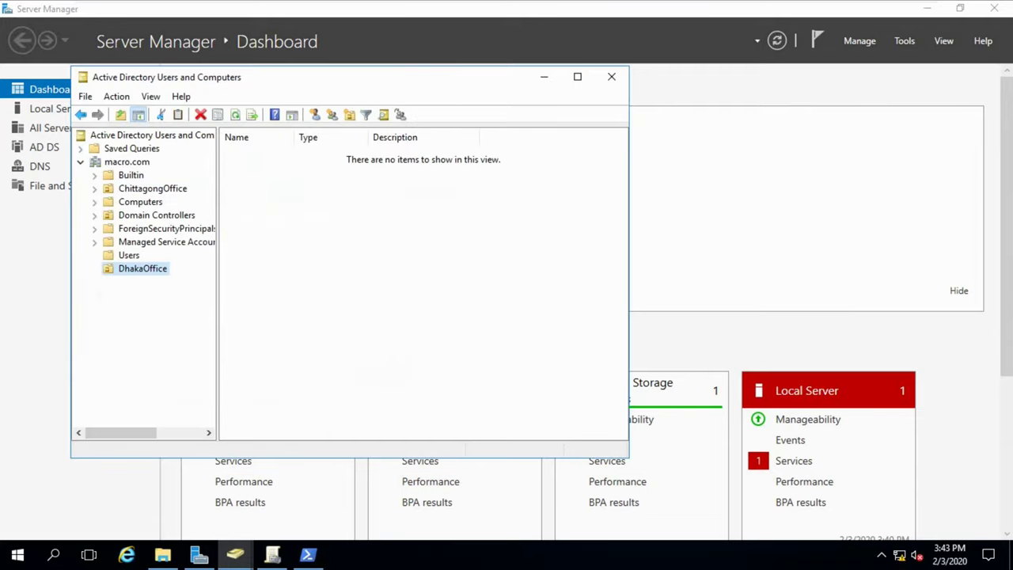
click(142, 268)
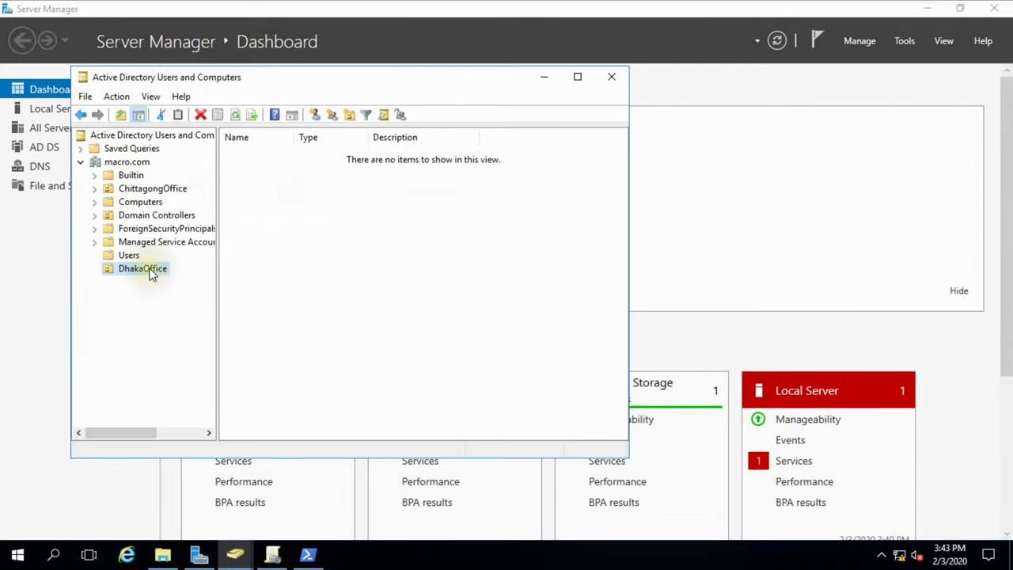
Enter the new DhakaOffice user's name and logon name.
click(313, 116)
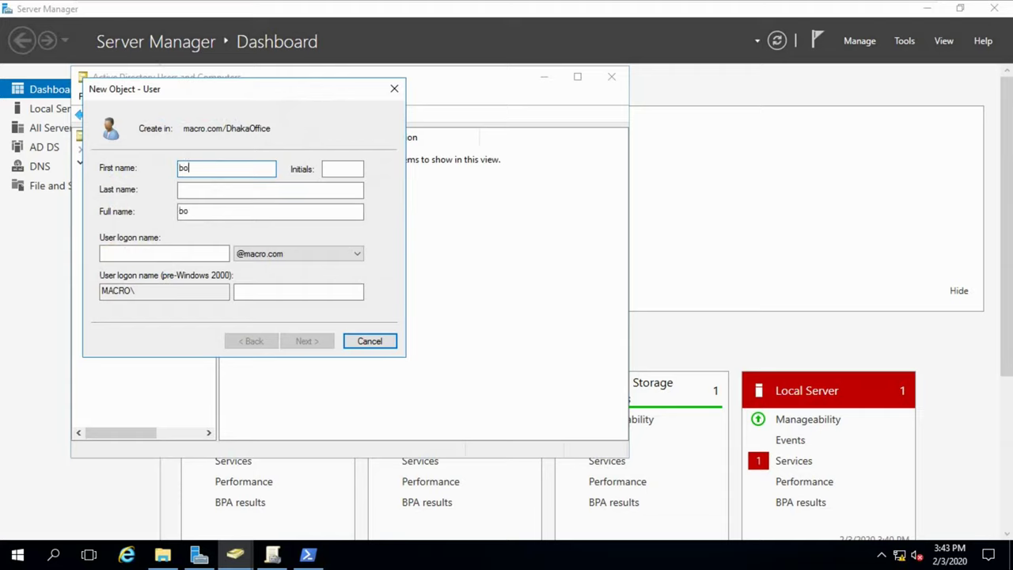
click(215, 253)
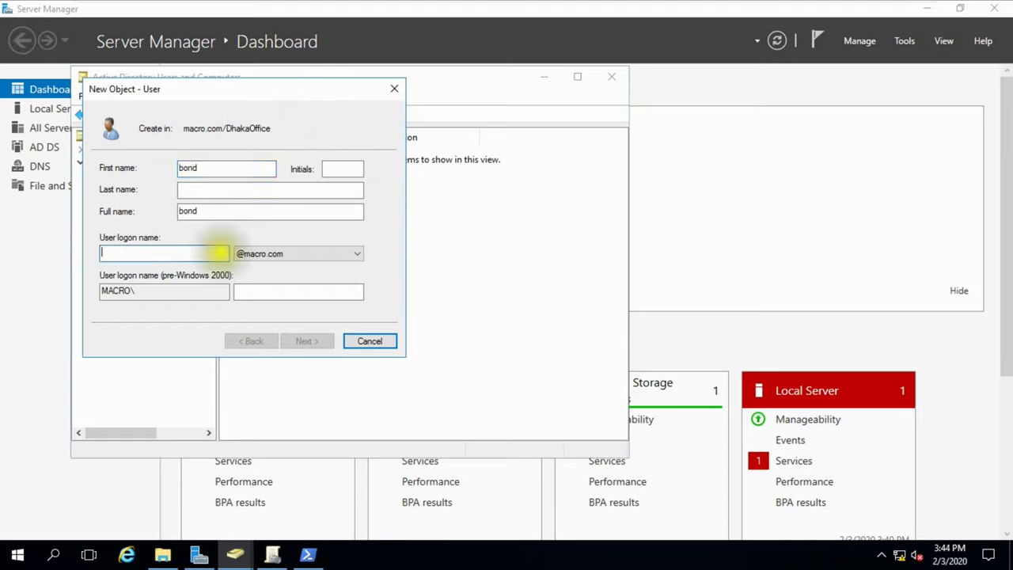
text(bond)
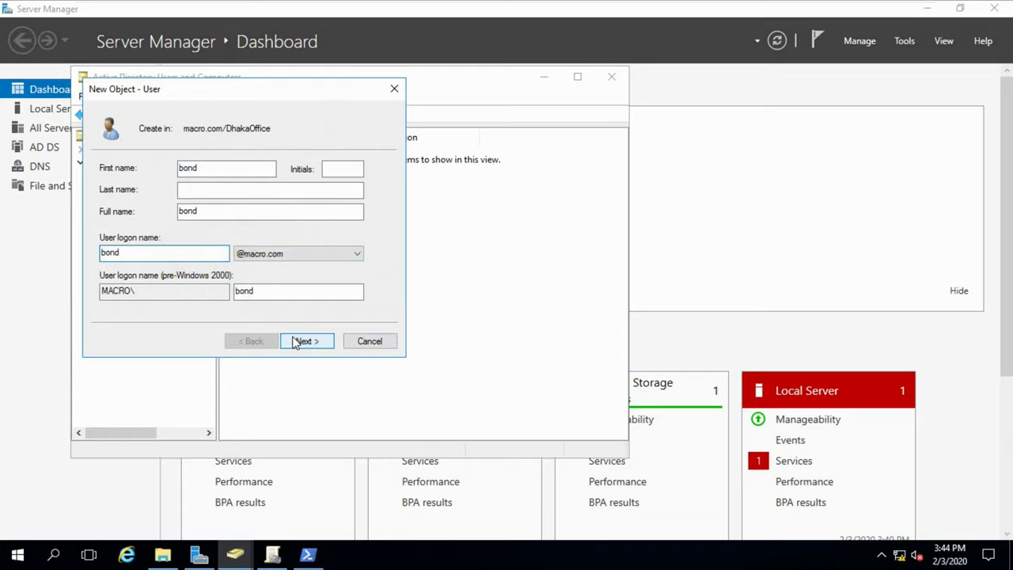
click(306, 341)
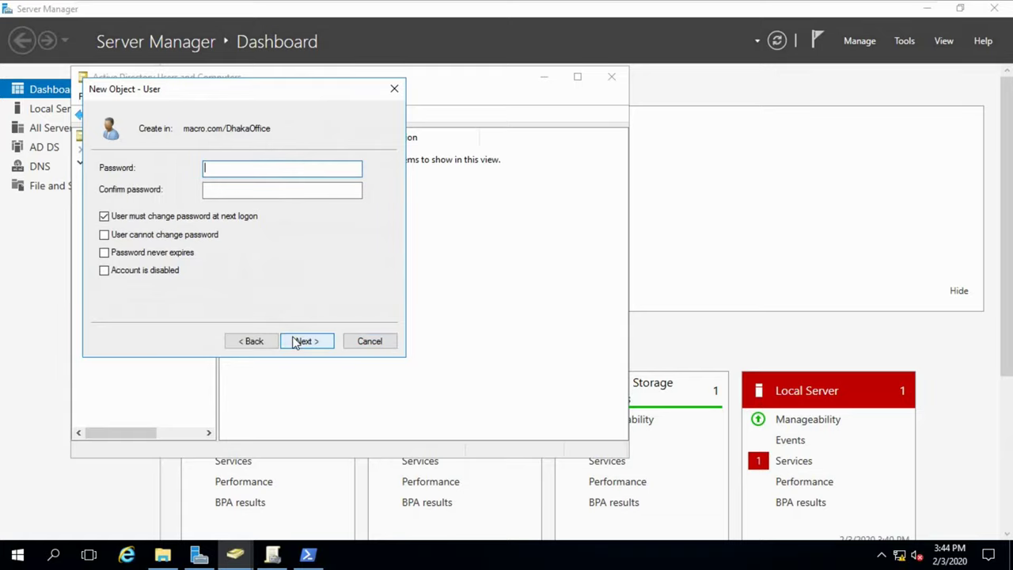
Make the password never expire and unchangeable by the user, set it, and finish.
click(146, 237)
click(150, 255)
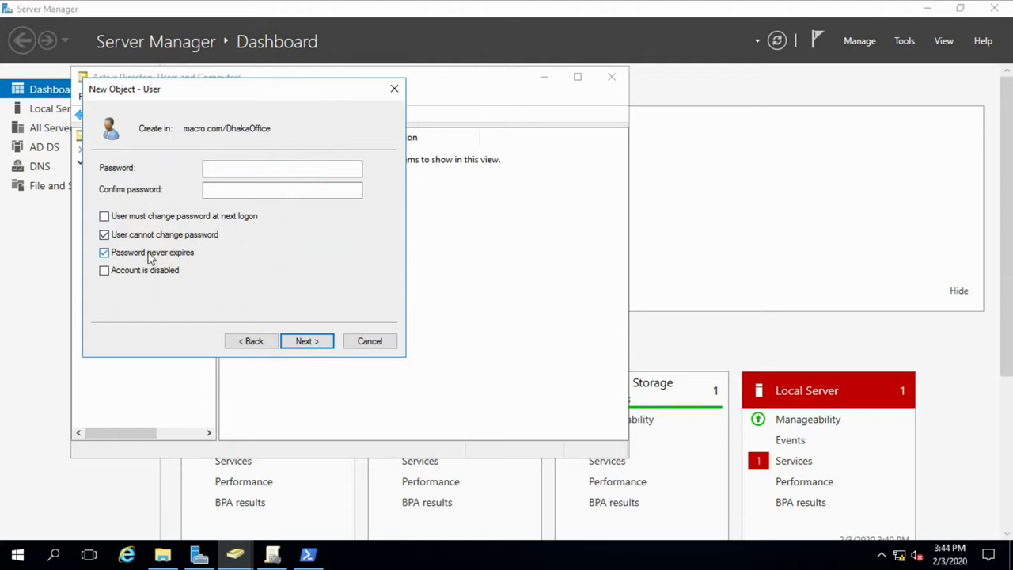
click(261, 169)
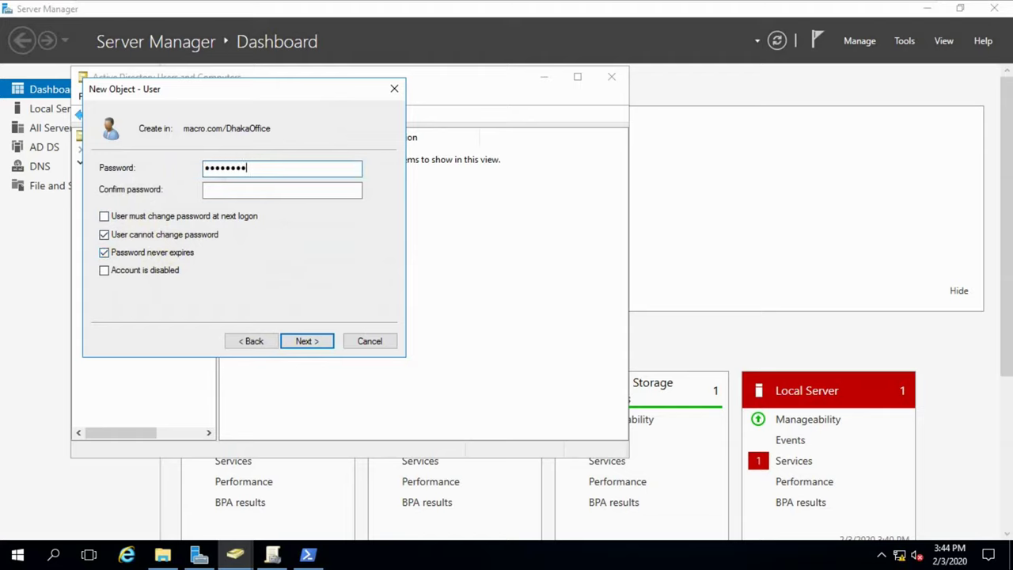
key(Tab)
text(P)
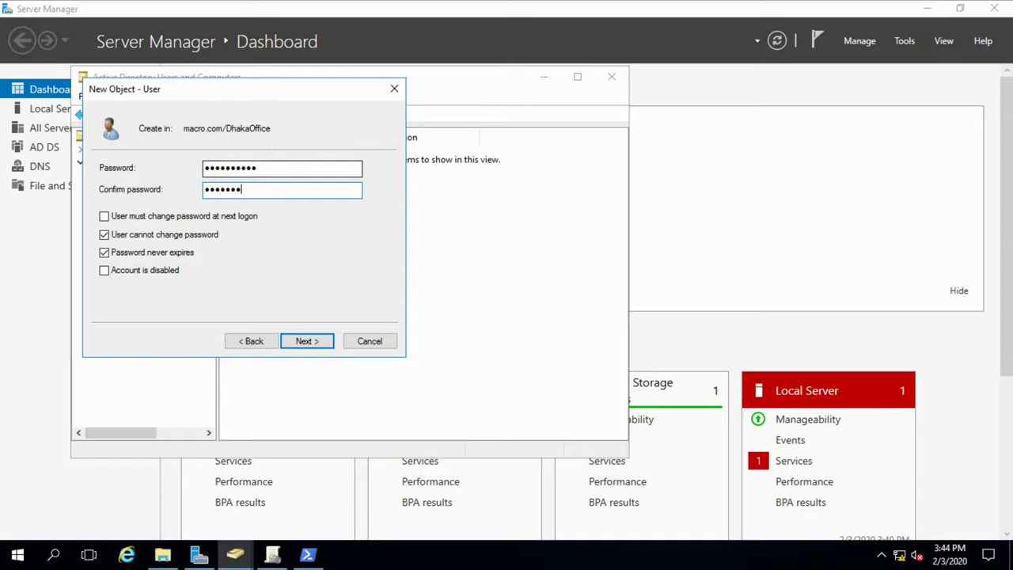
click(307, 341)
click(305, 341)
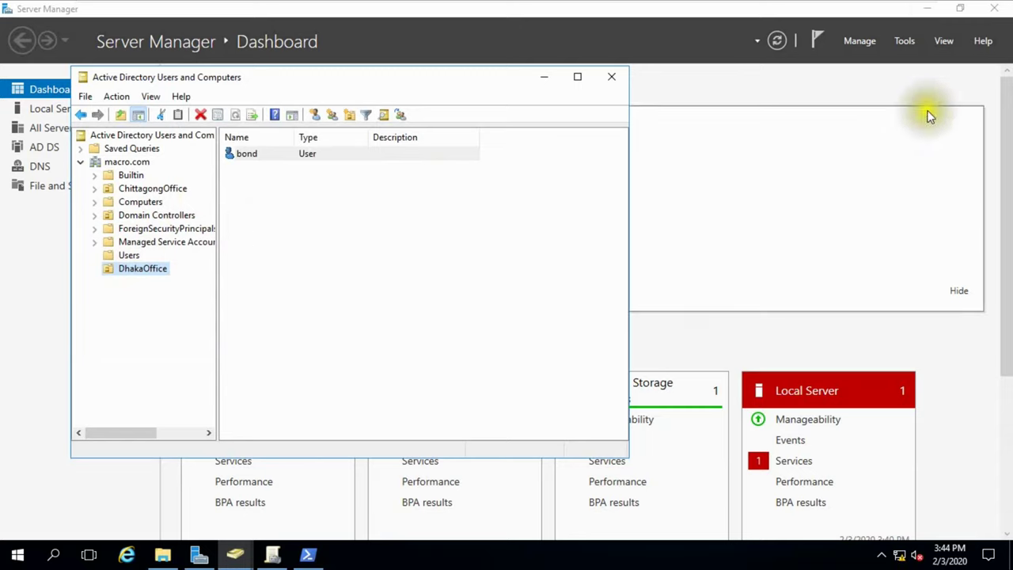
Leave full screen, minimize ADUC, and launch Group Policy Management.
mouse_move(871, 6)
click(903, 11)
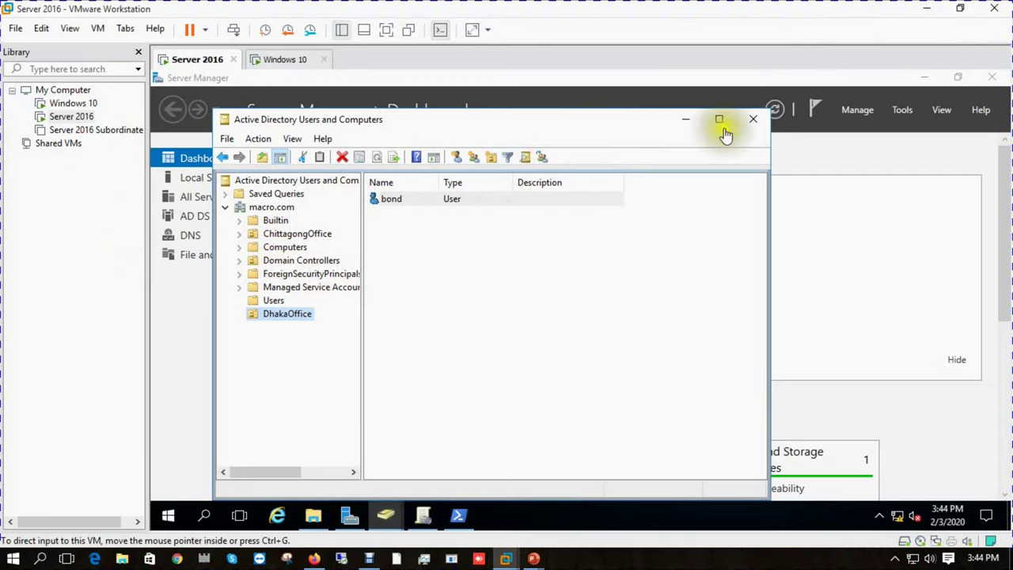
click(685, 119)
click(899, 111)
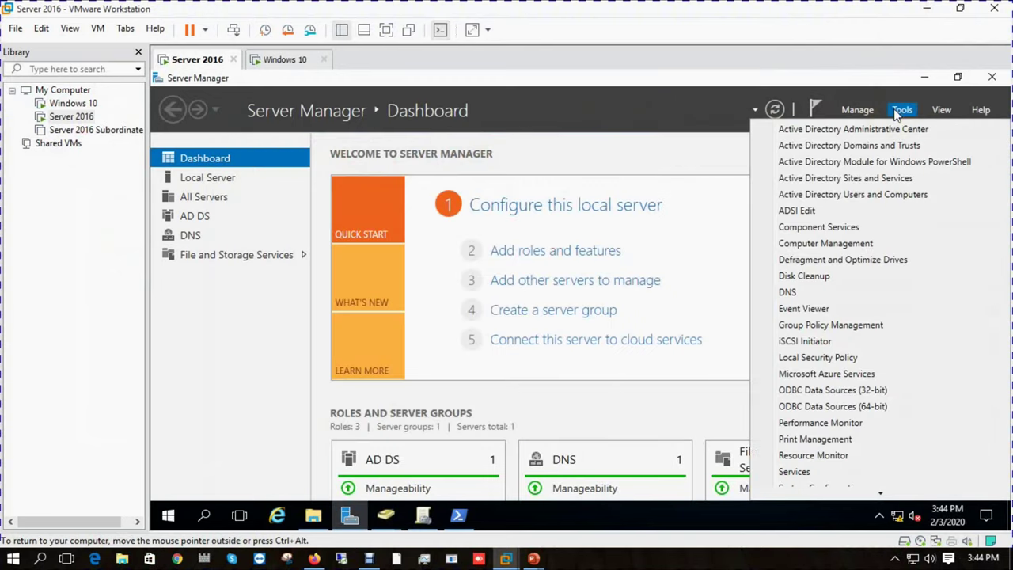
click(814, 325)
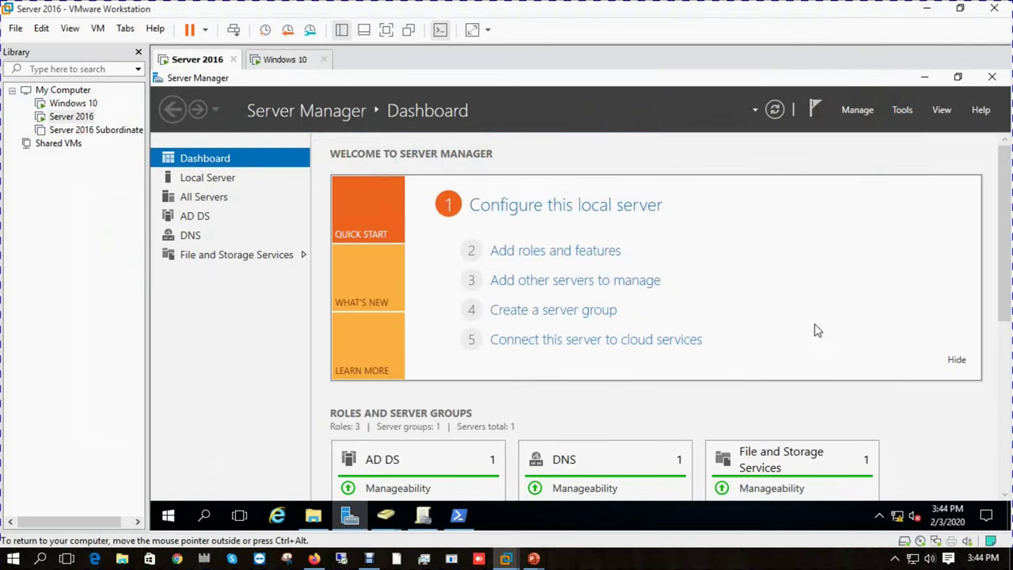
click(387, 30)
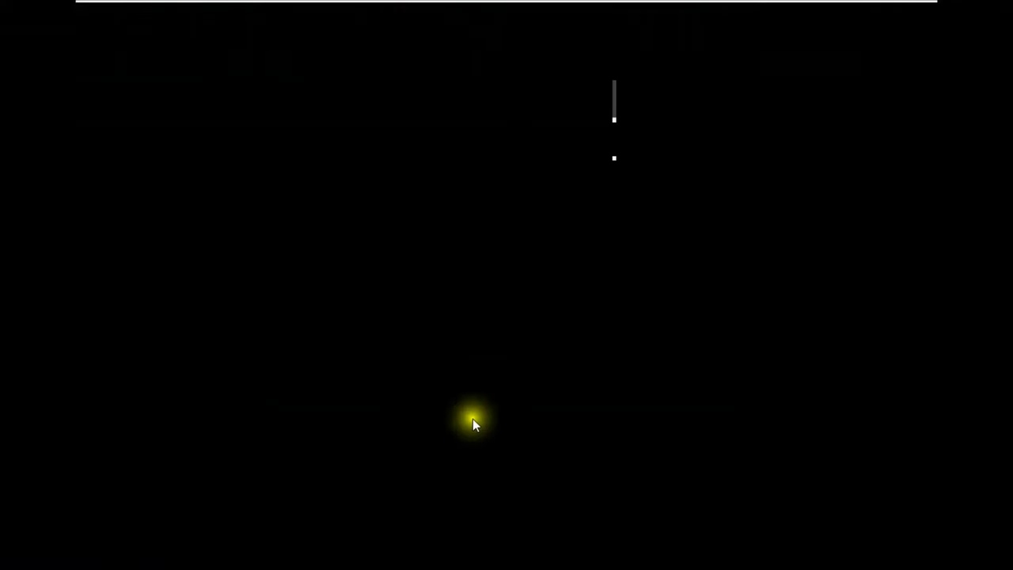
Browse Forest > Domains > macro.com to DhakaOffice and choose to create a linked GPO.
click(135, 151)
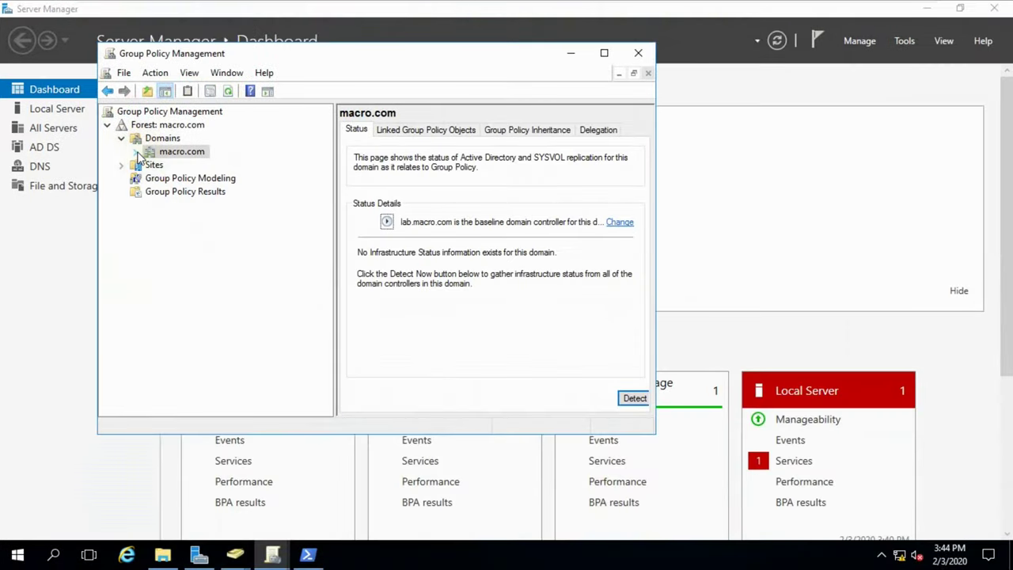
click(121, 139)
click(109, 126)
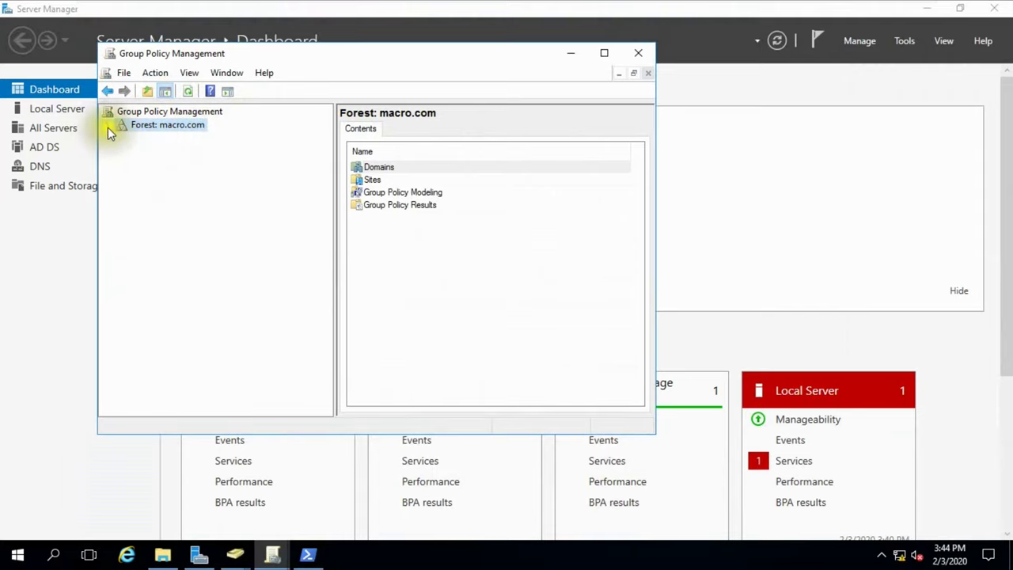
click(109, 126)
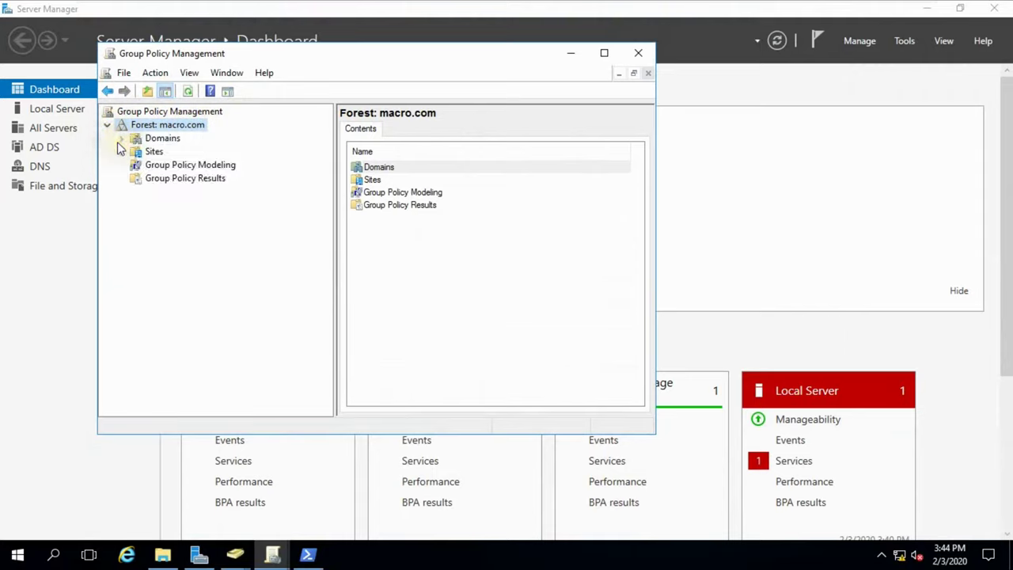
click(121, 138)
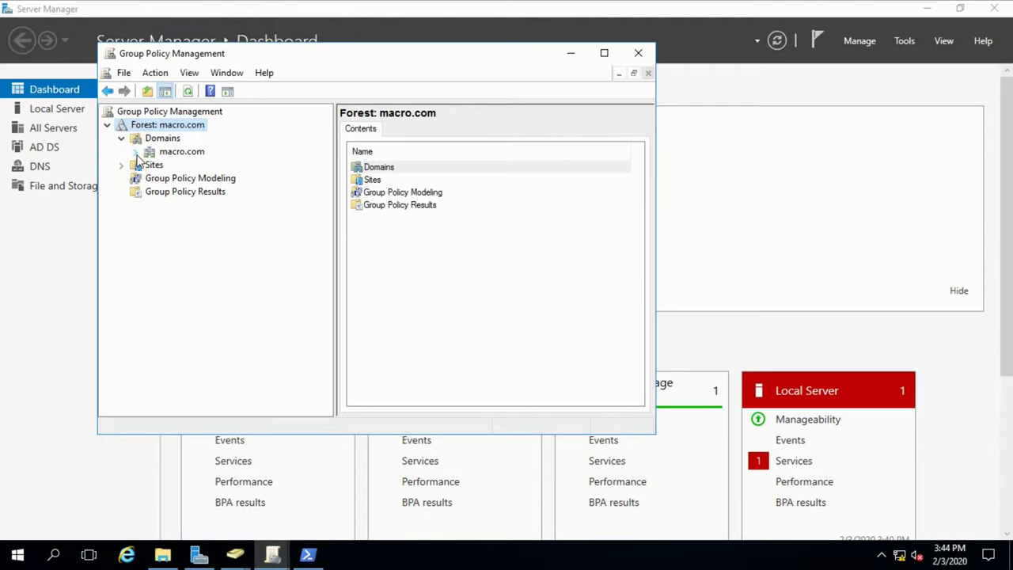
click(135, 151)
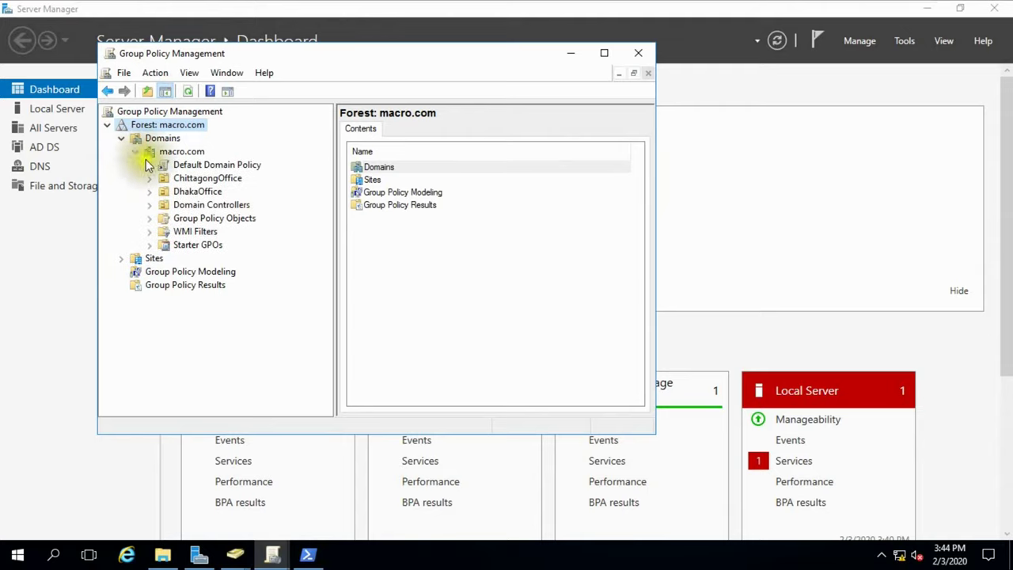
click(197, 193)
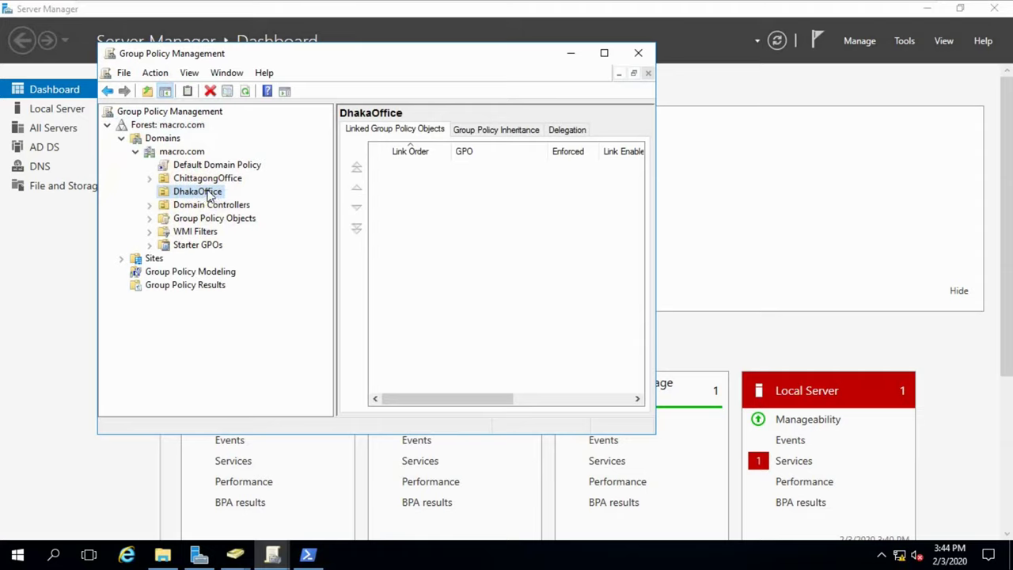
right_click(210, 196)
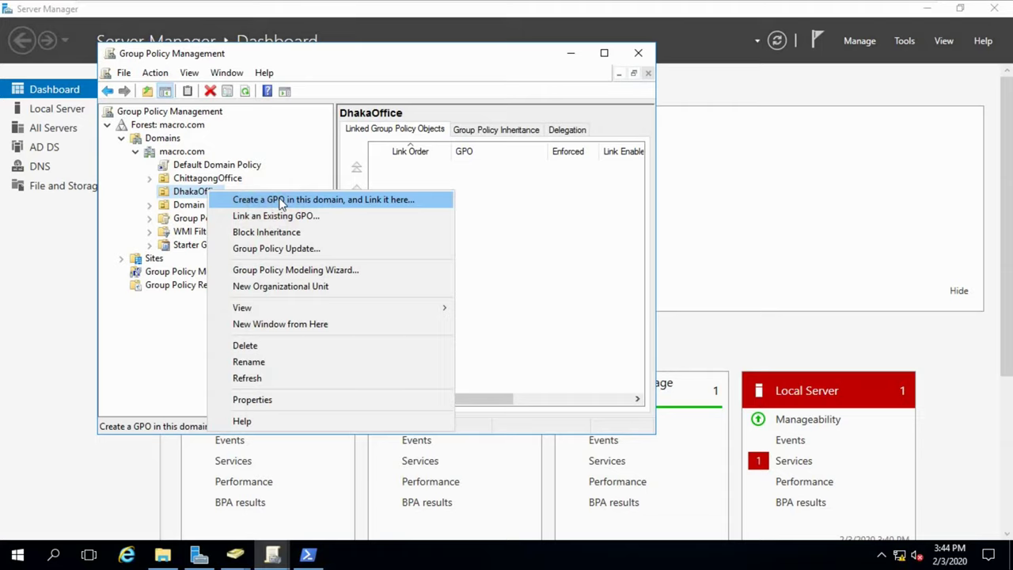
click(281, 204)
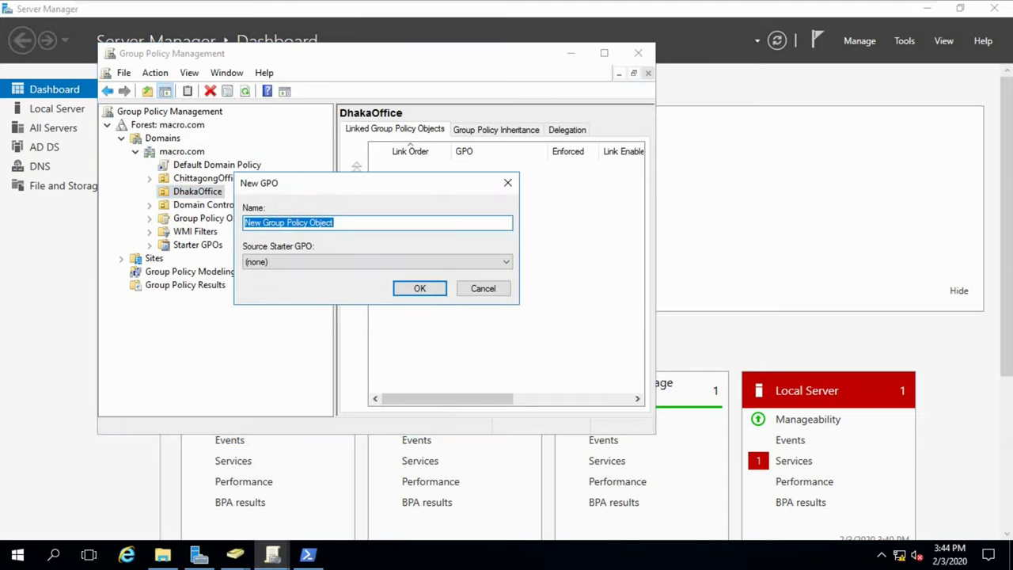
Name the new linked GPO DhakaofficeGPO and create it.
key(BackSpace)
click(340, 227)
text(Dha)
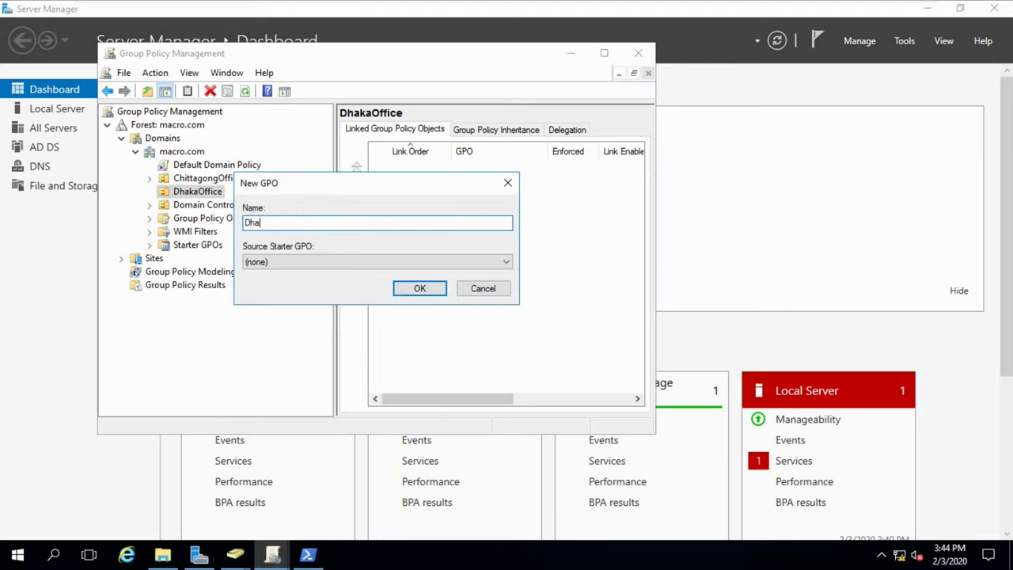
text(kaofficeGPO)
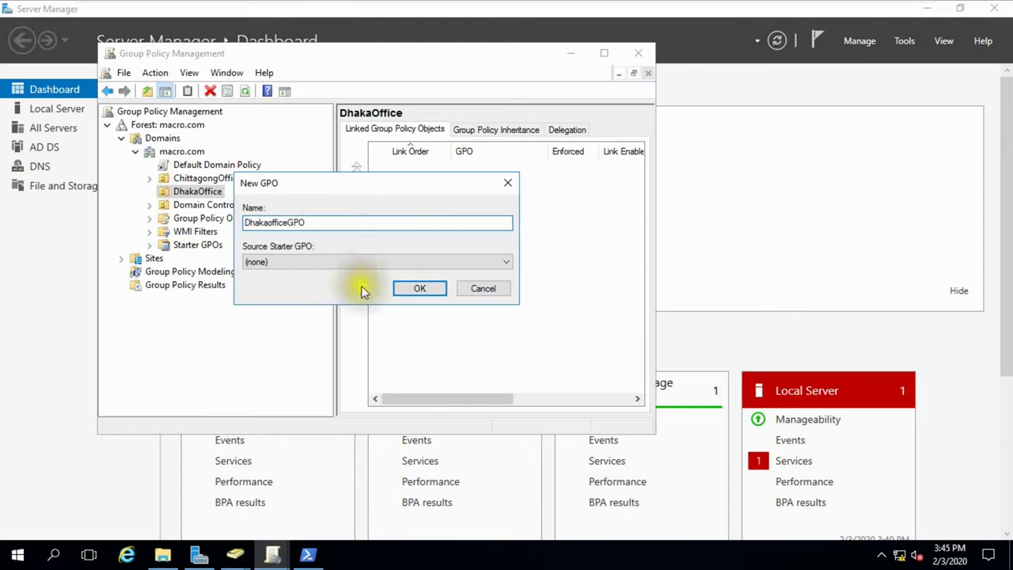
click(419, 289)
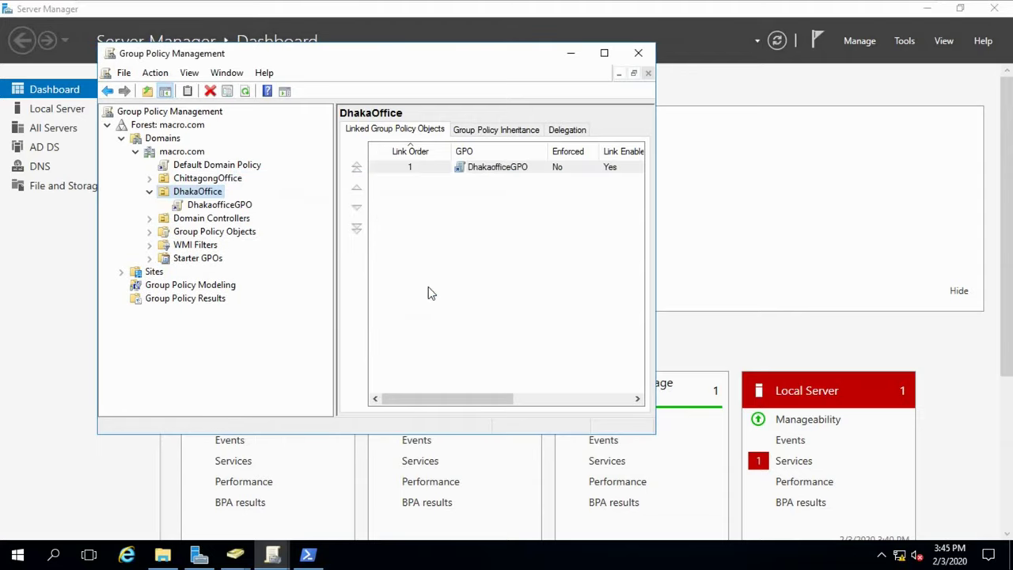
Open DhakaofficeGPO in the Group Policy Management Editor.
click(225, 205)
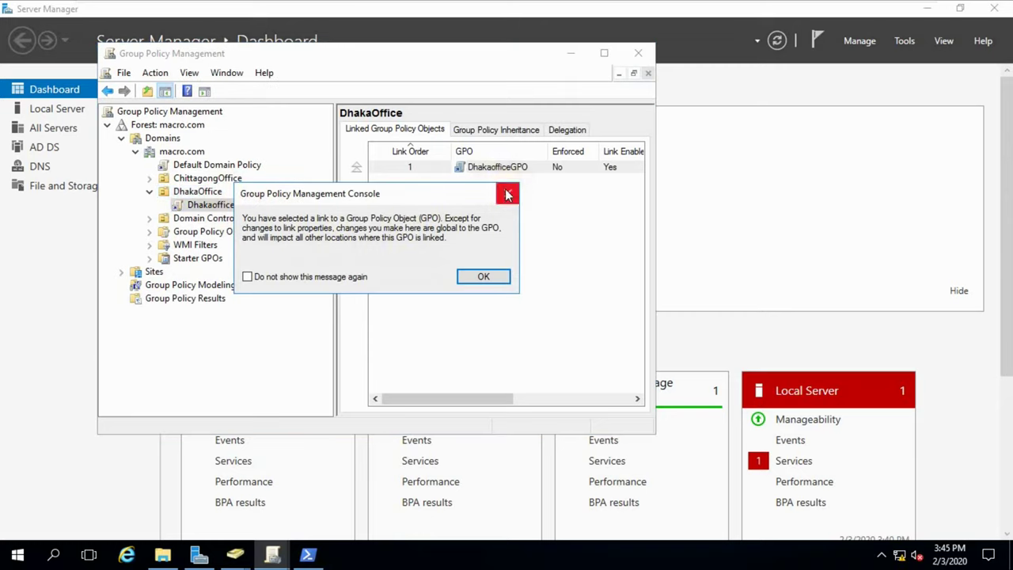
click(508, 193)
right_click(224, 206)
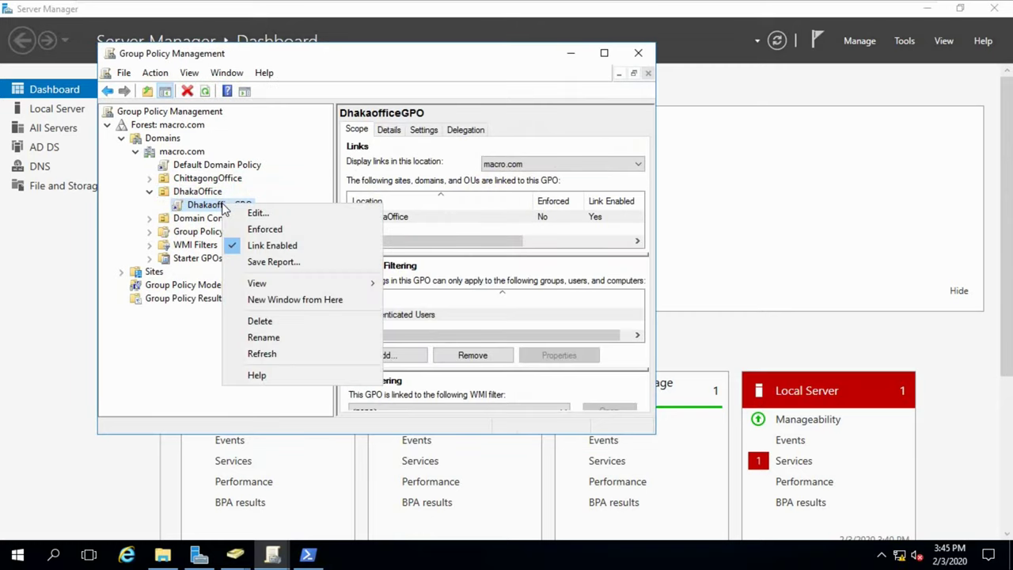
click(269, 212)
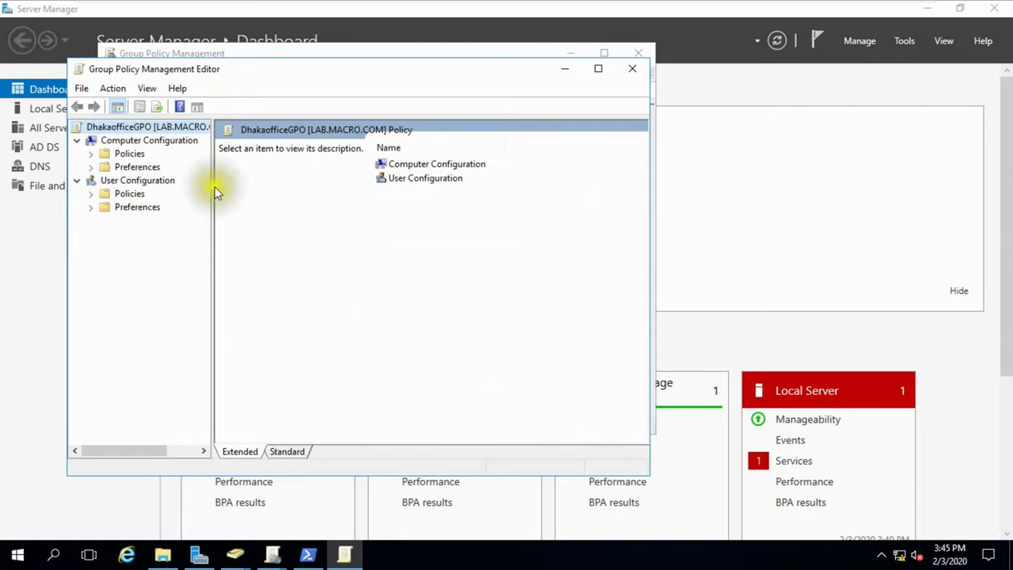
Expand User Configuration > Policies > Software Settings and select Software installation.
drag(212, 189, 251, 192)
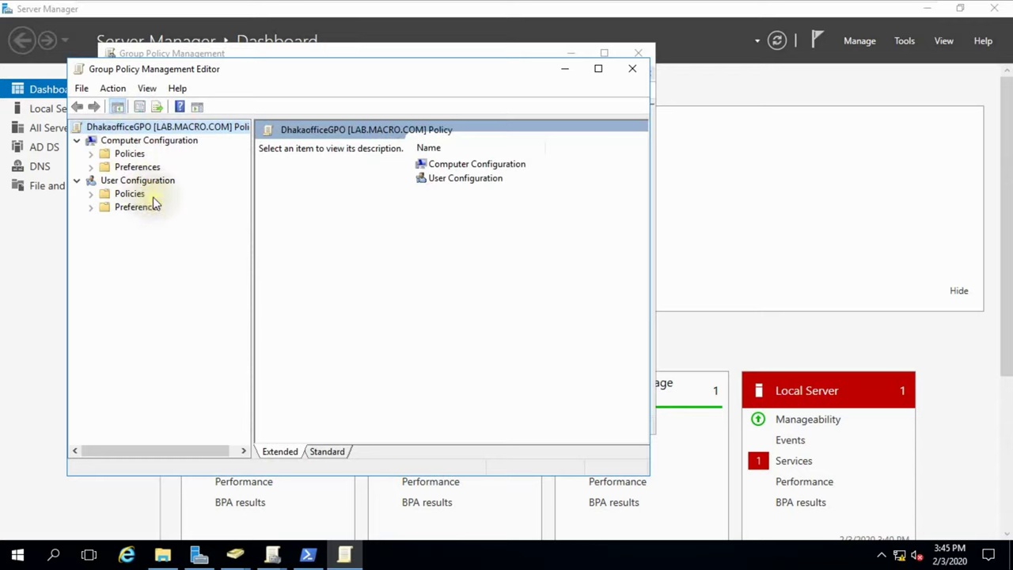
drag(269, 68, 414, 74)
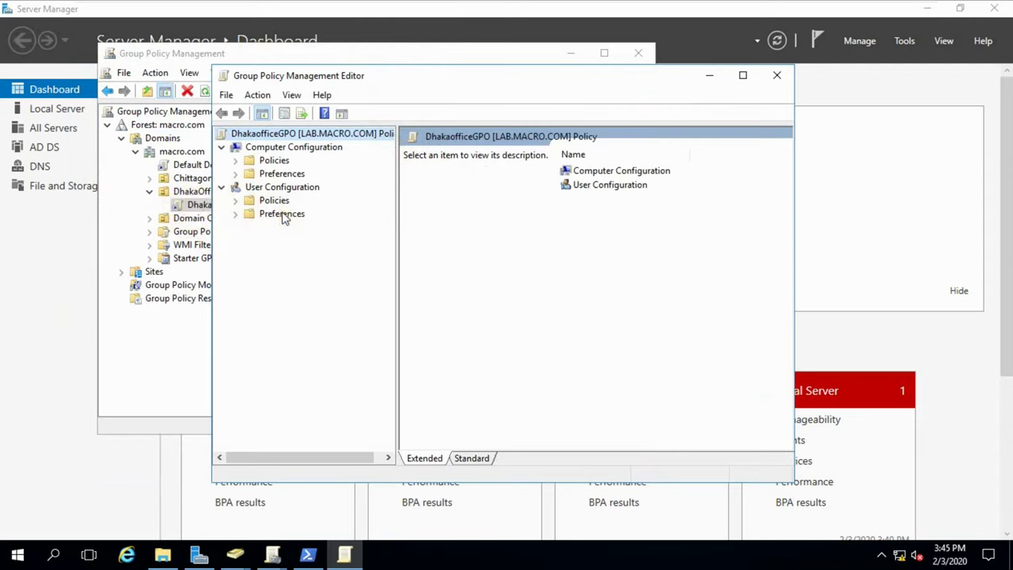
click(236, 201)
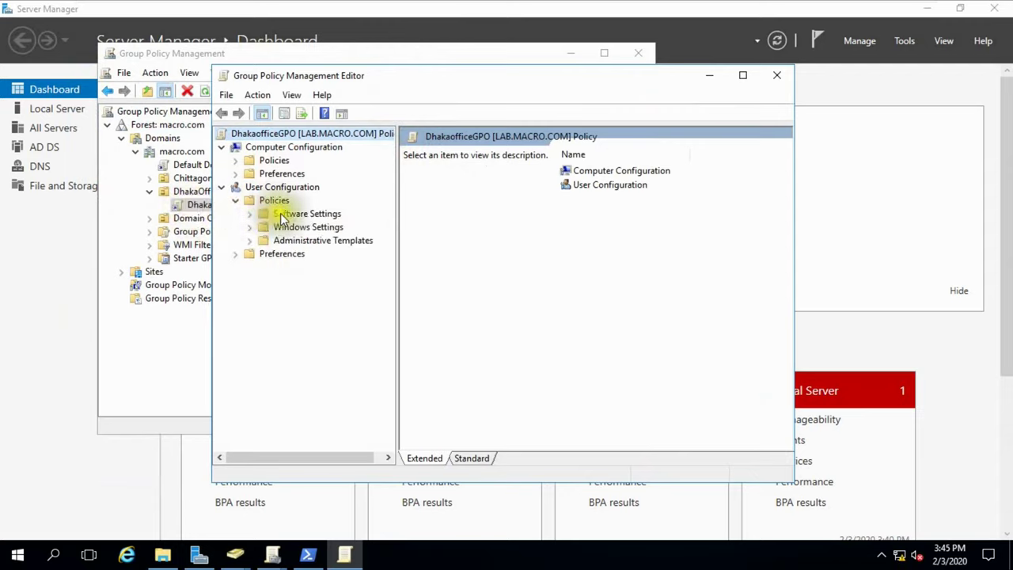
click(250, 215)
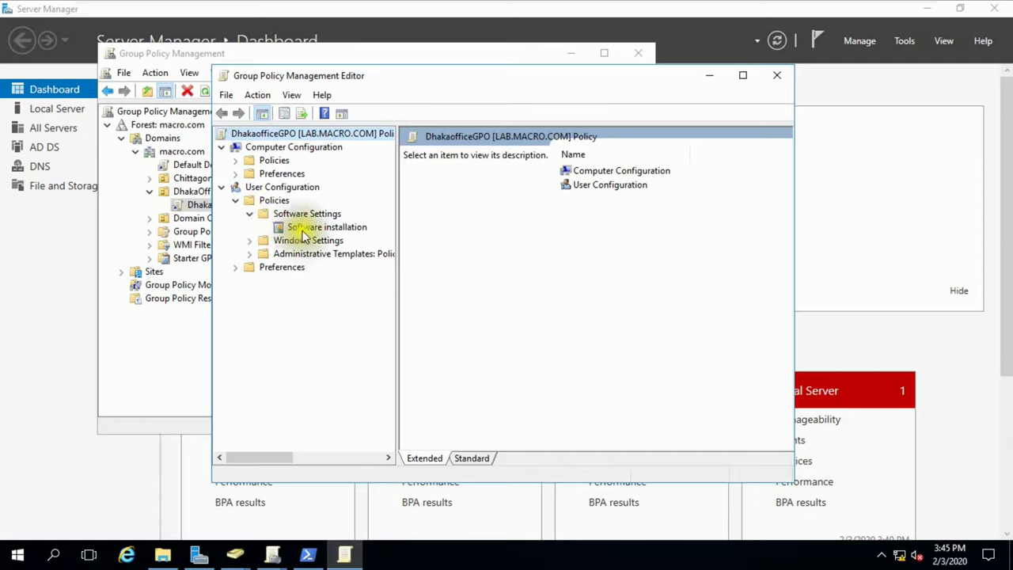
click(305, 228)
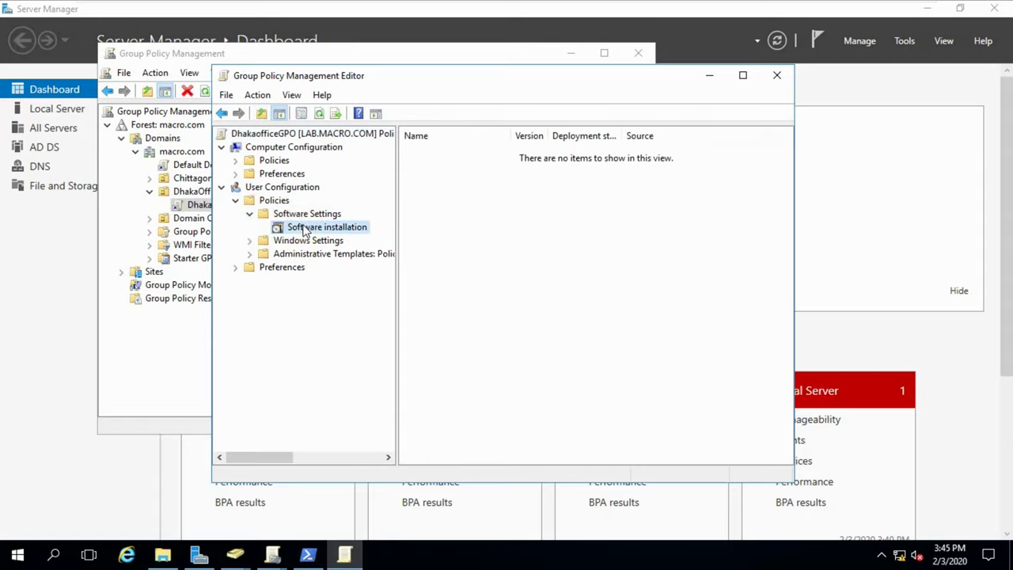
Set installation defaults to \\LAB\Software$, Basic interface, and uninstall when out of scope.
right_click(320, 227)
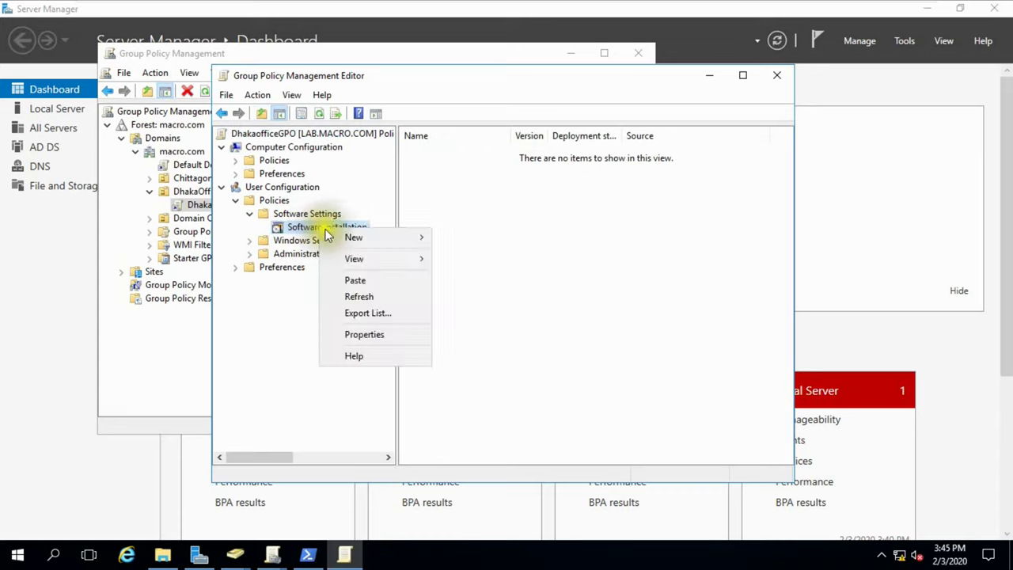
click(349, 334)
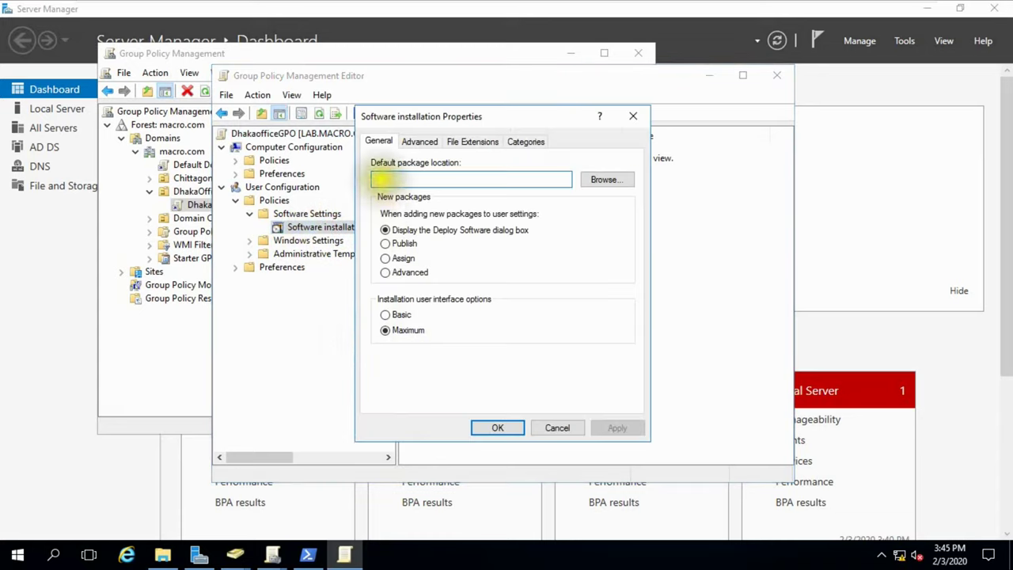
text(\\LAB\Software$)
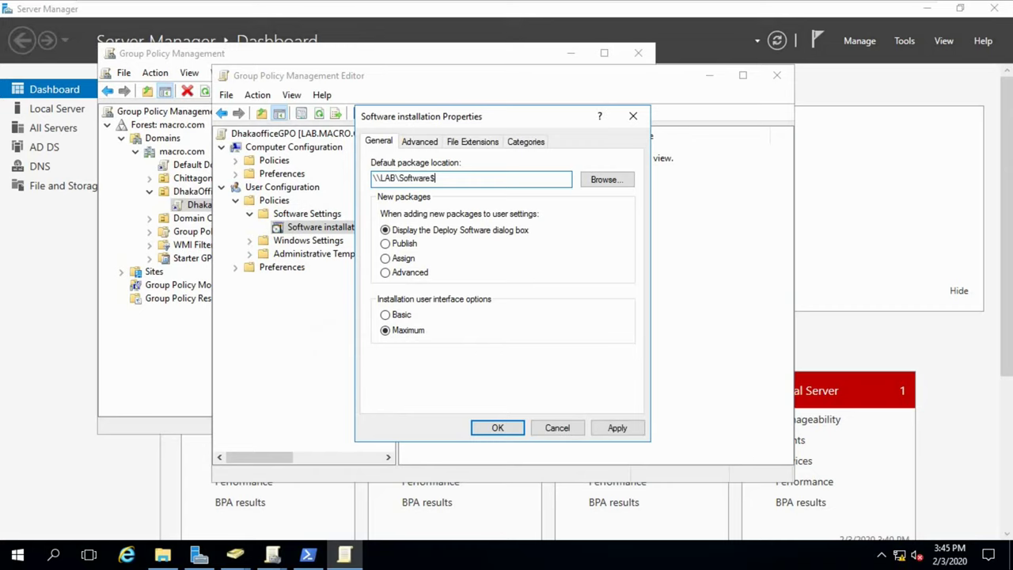
click(404, 315)
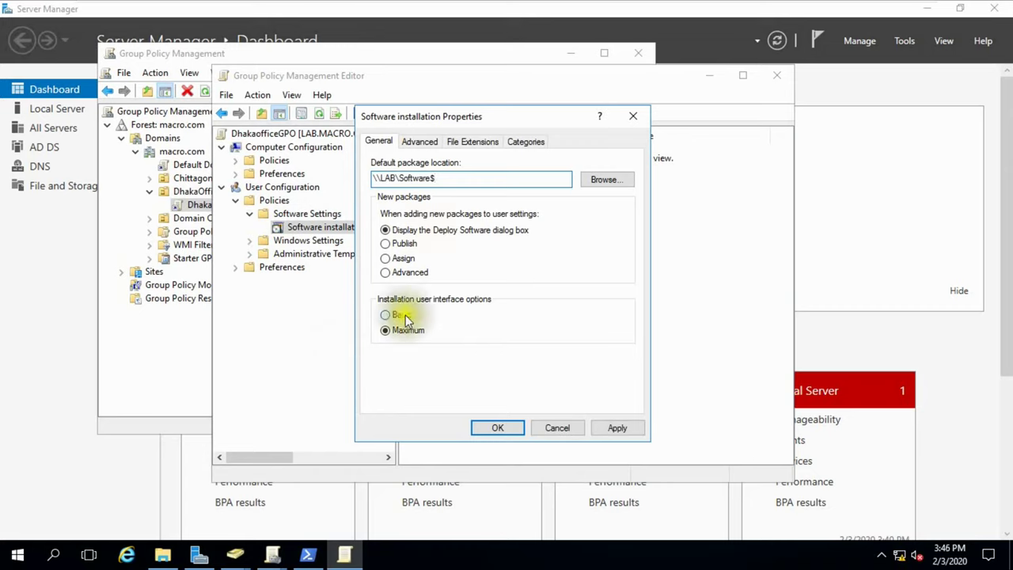
click(399, 315)
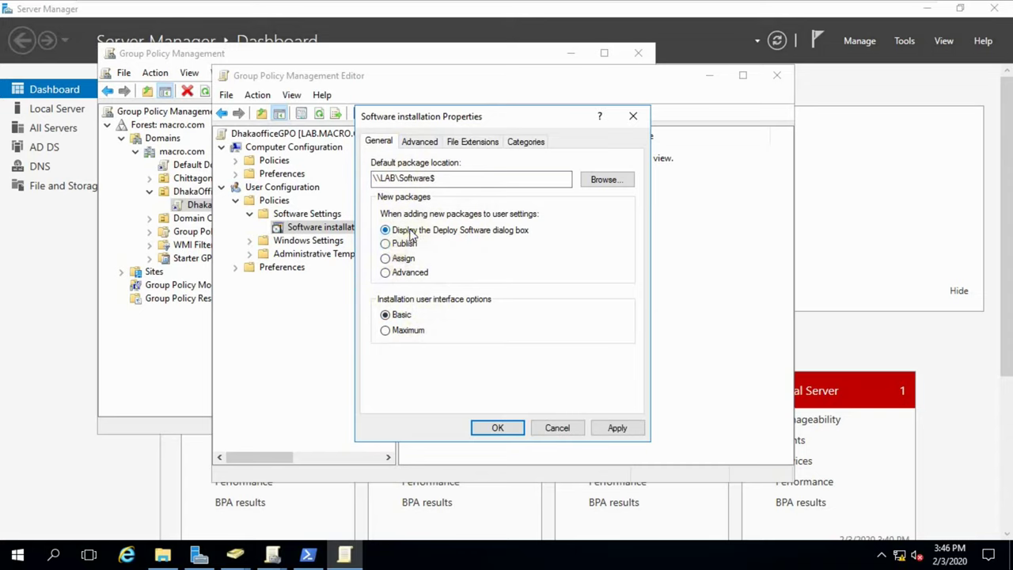
click(419, 142)
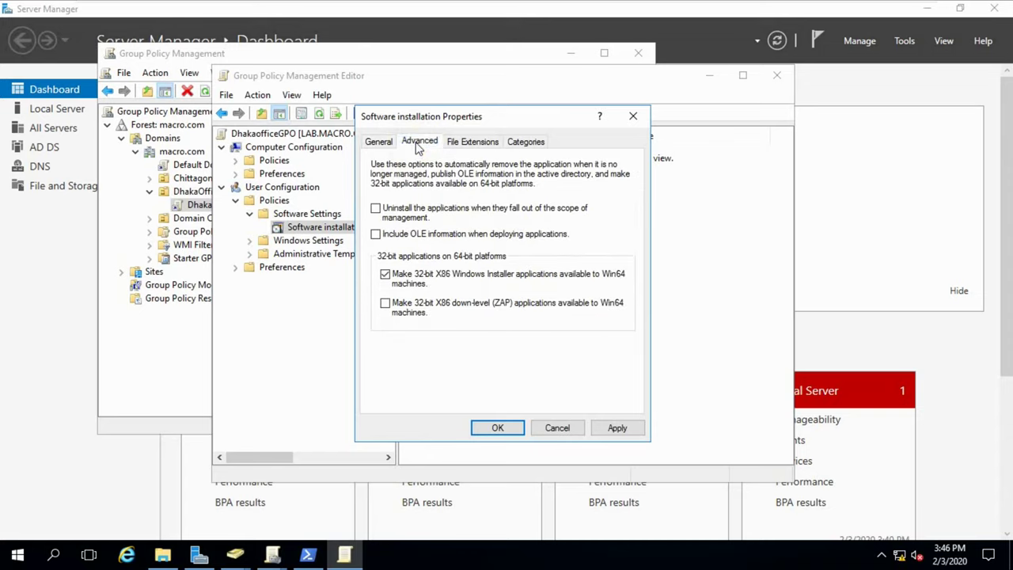
click(418, 216)
click(608, 431)
click(496, 427)
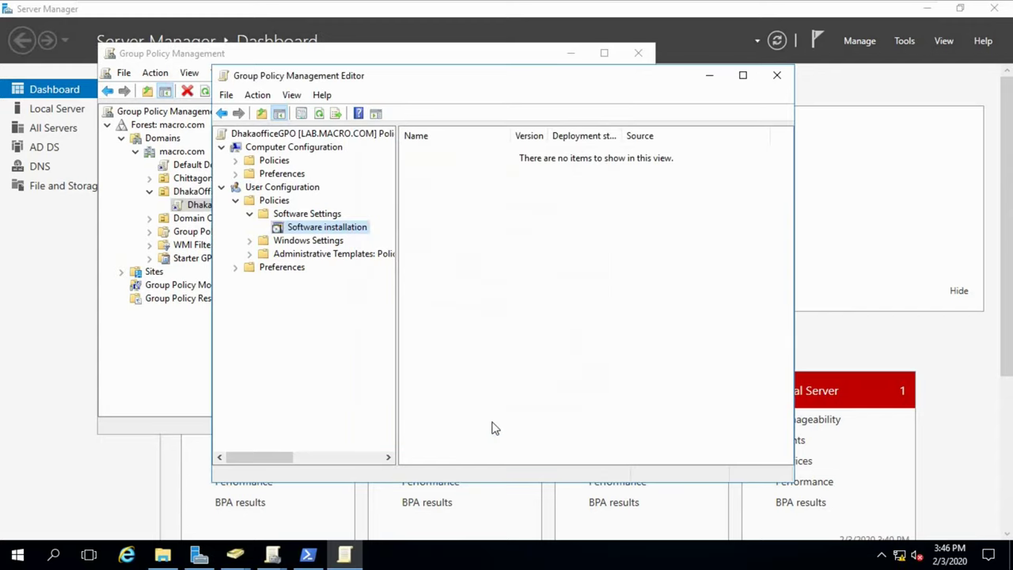
Add putty-64bit-0.73-installer.msi from \\LAB\Software$ as a new software package.
right_click(474, 190)
mouse_move(593, 203)
click(629, 200)
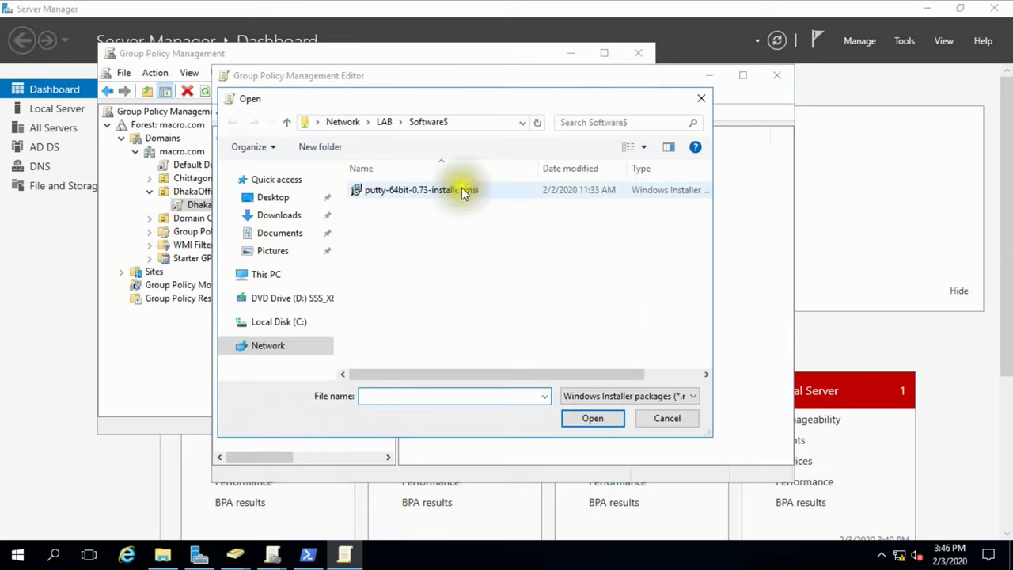
click(444, 194)
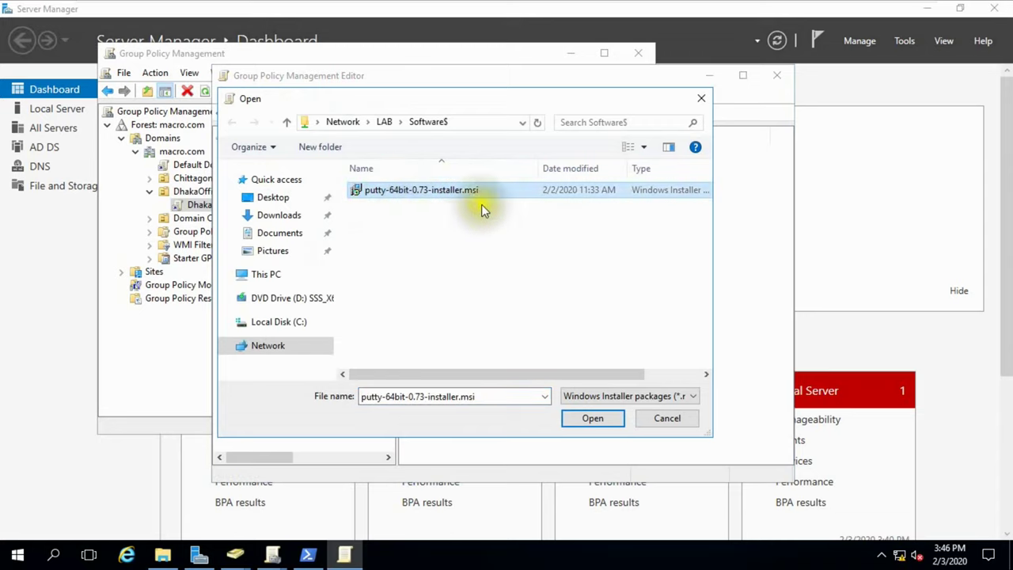
click(472, 123)
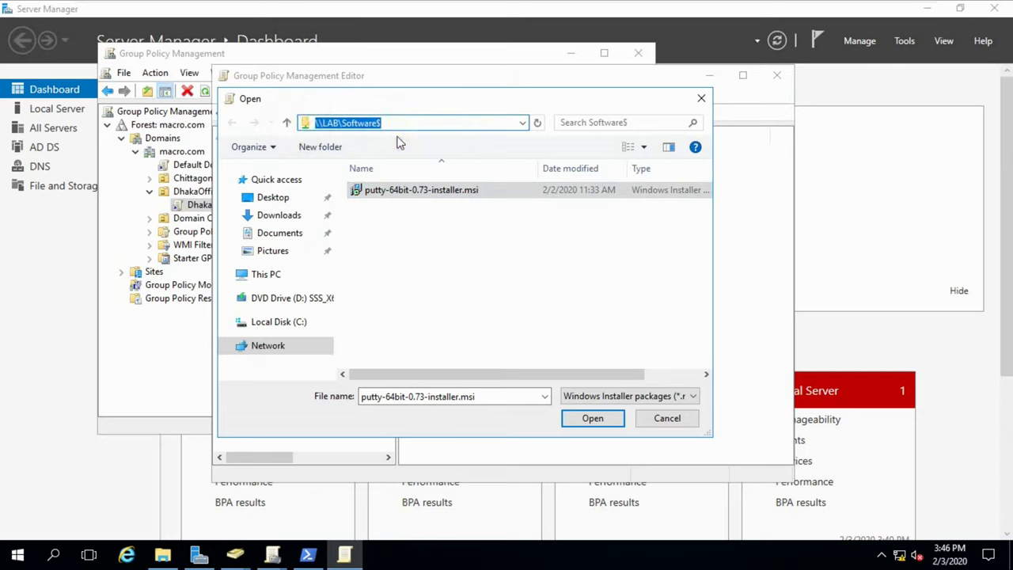
click(591, 418)
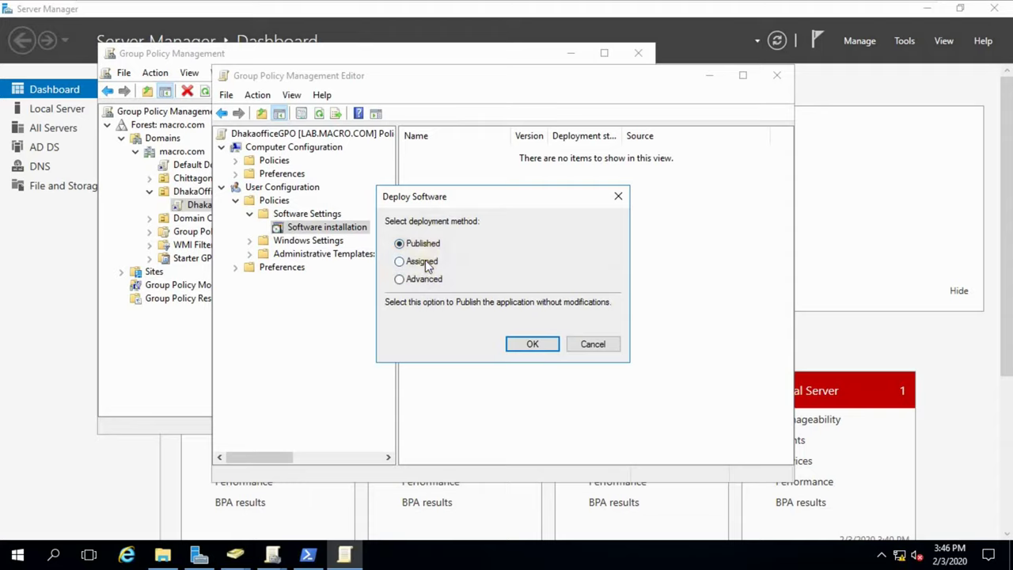
Deploy the PuTTY package as Assigned, then bring the PowerShell console forward.
click(427, 265)
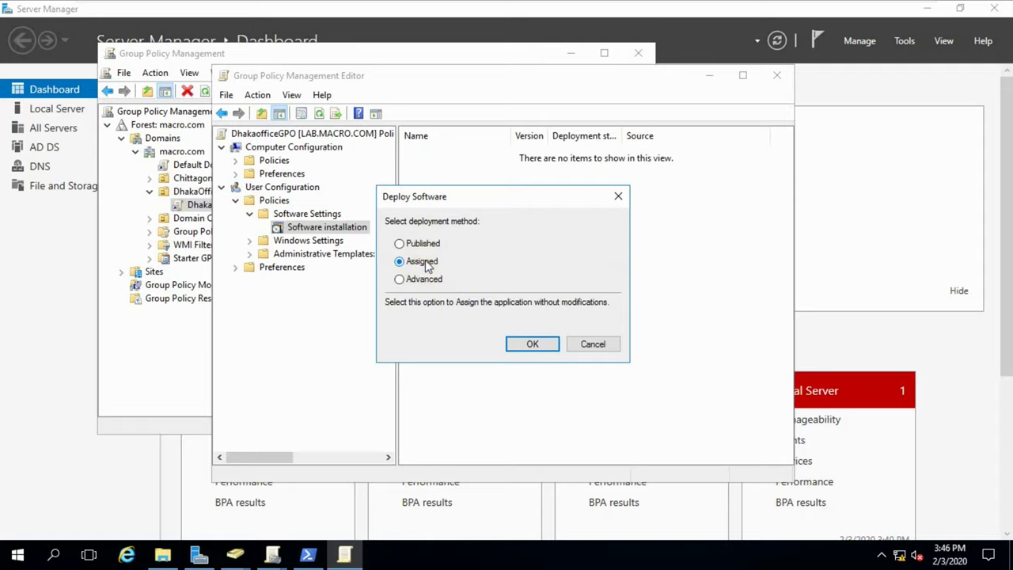
click(531, 346)
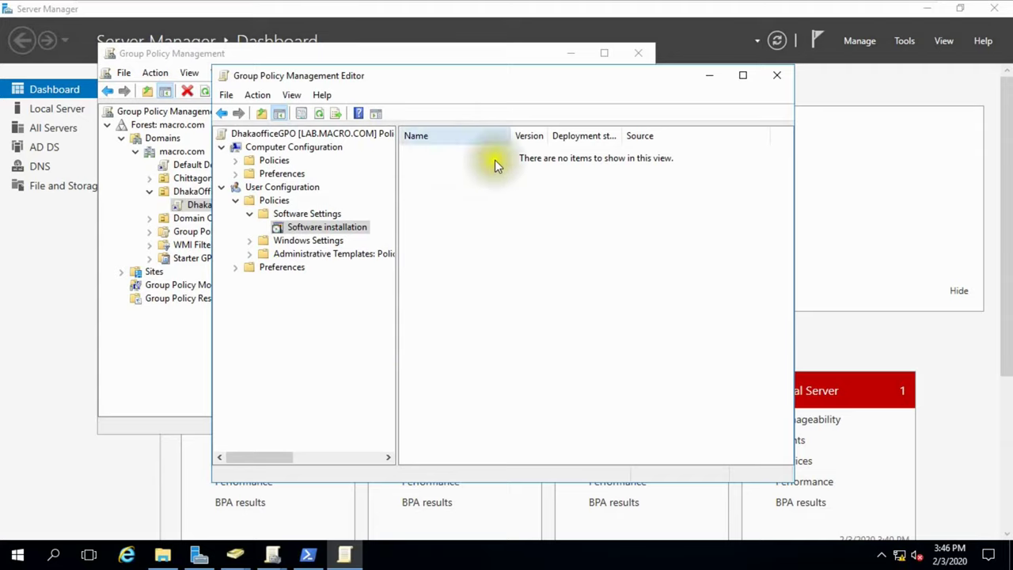
mouse_move(312, 558)
click(313, 558)
click(283, 336)
Rerun gpupdate /force and highlight the Computer Policy success message.
key(Up)
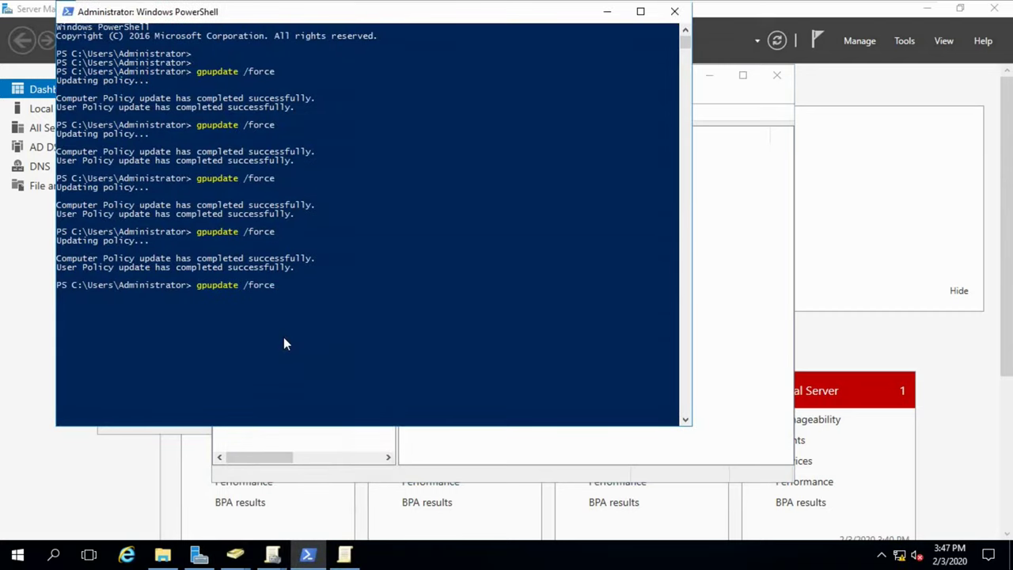
drag(184, 283, 301, 296)
key(Return)
key(Return)
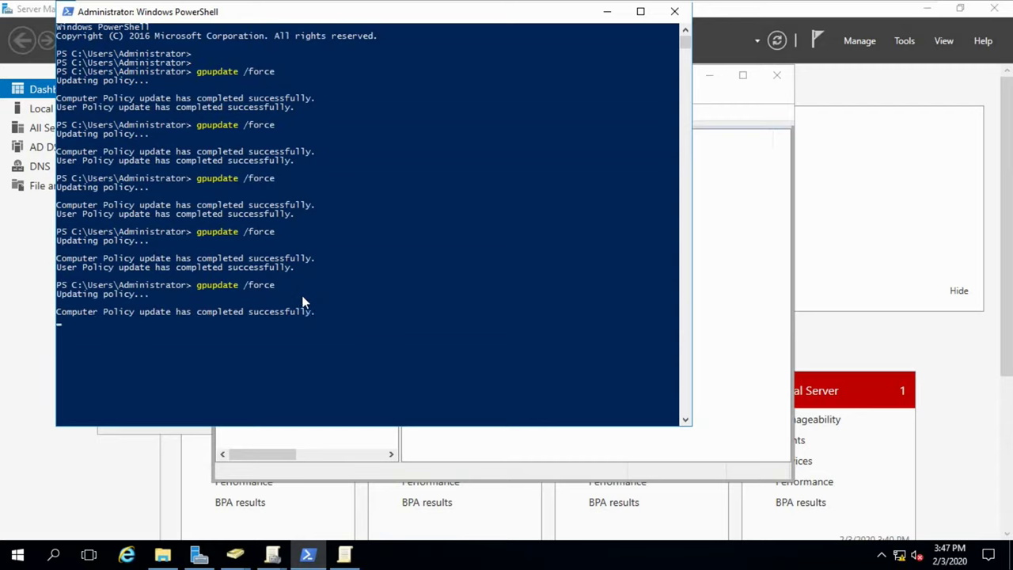
drag(57, 315, 315, 317)
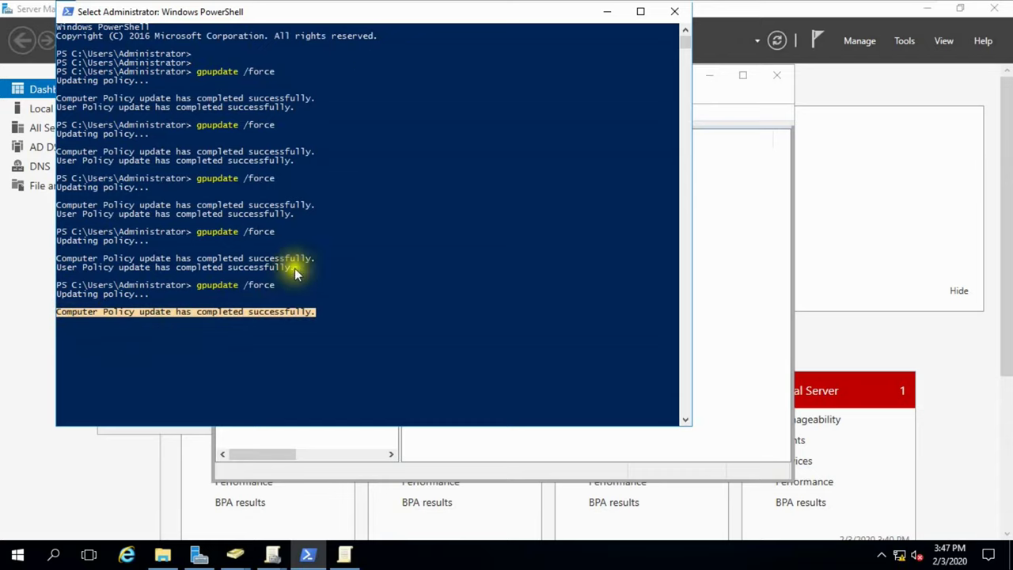
Move the console window aside and exit the VM's full-screen view.
drag(319, 16, 410, 31)
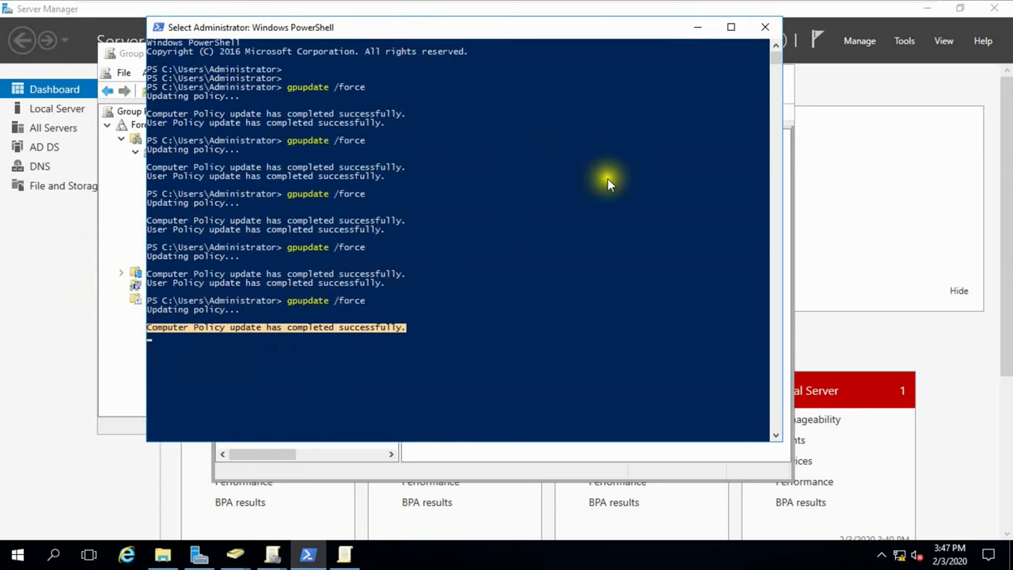
mouse_move(796, 10)
click(903, 10)
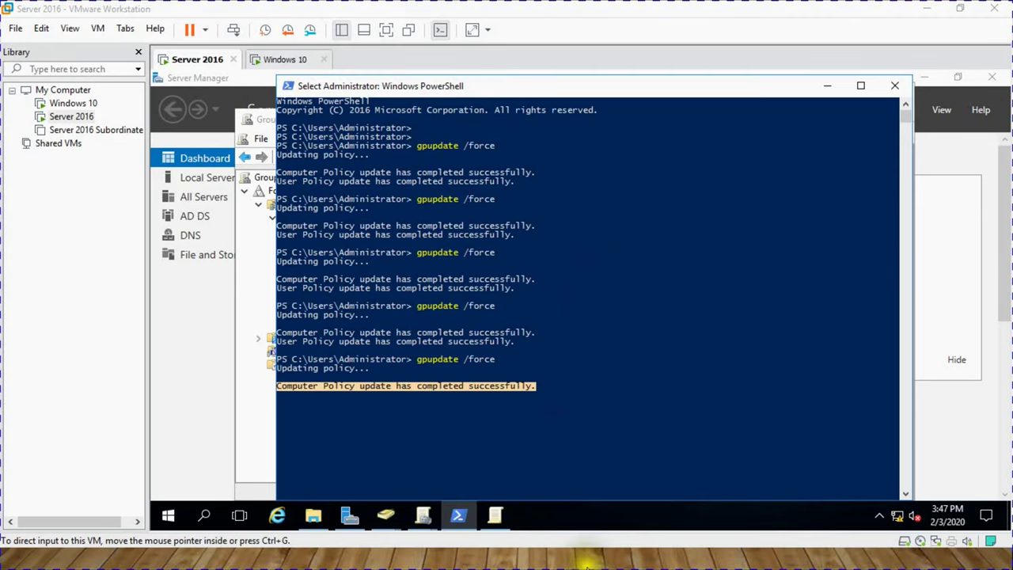
Minimize PowerShell and maximize the Group Policy Management Editor in full-screen VM view.
click(831, 93)
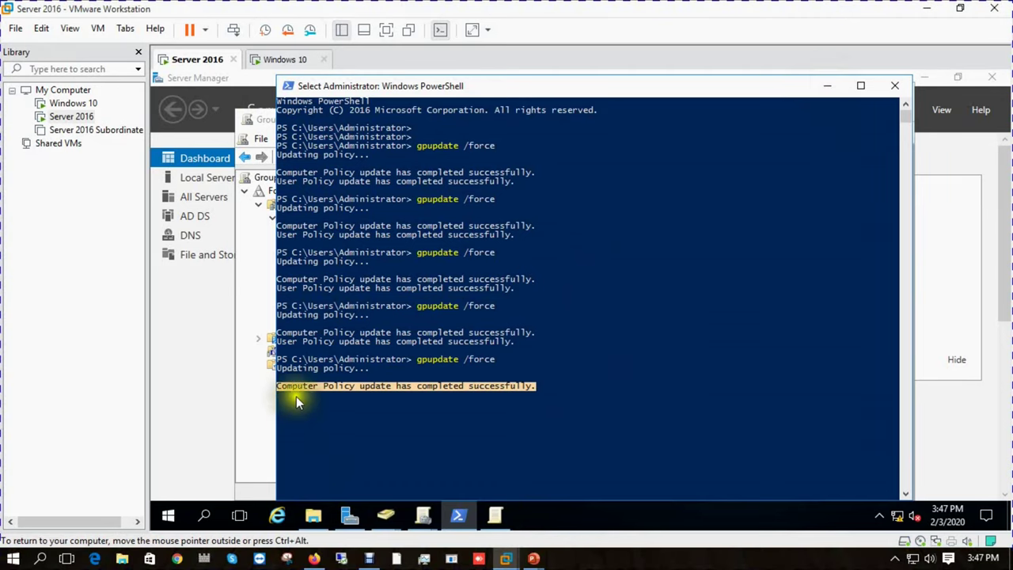
click(827, 86)
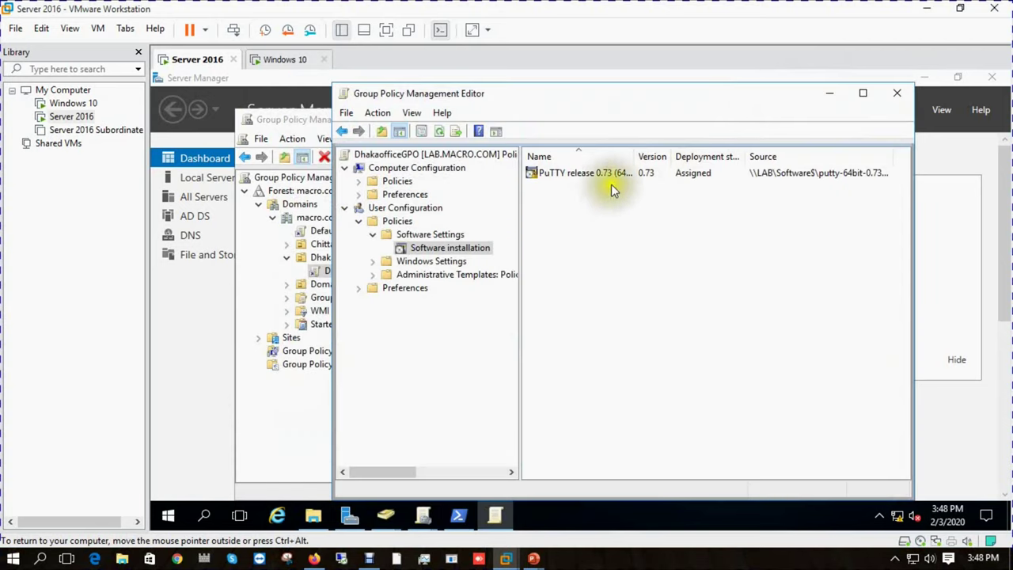
click(584, 176)
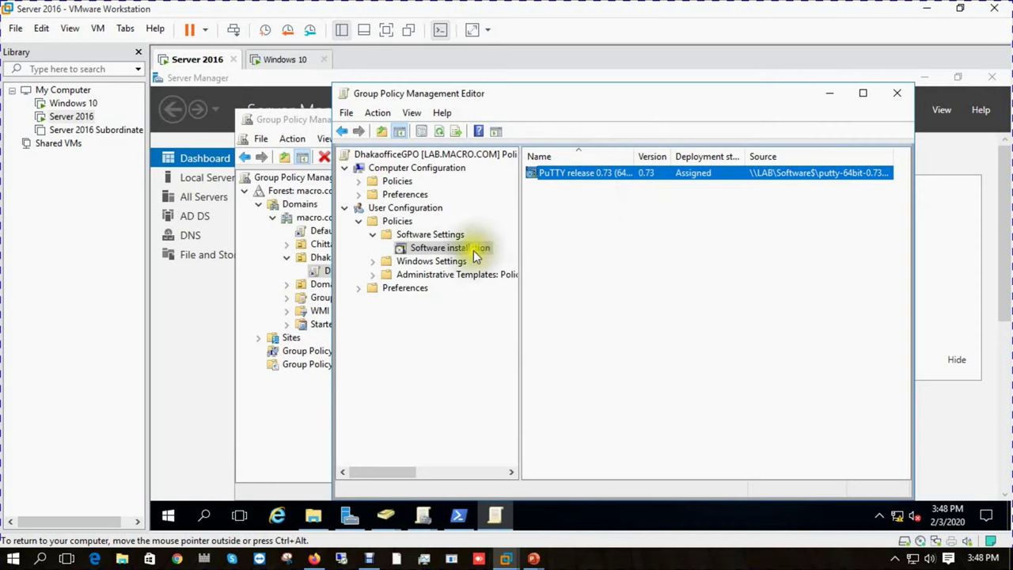
mouse_move(461, 516)
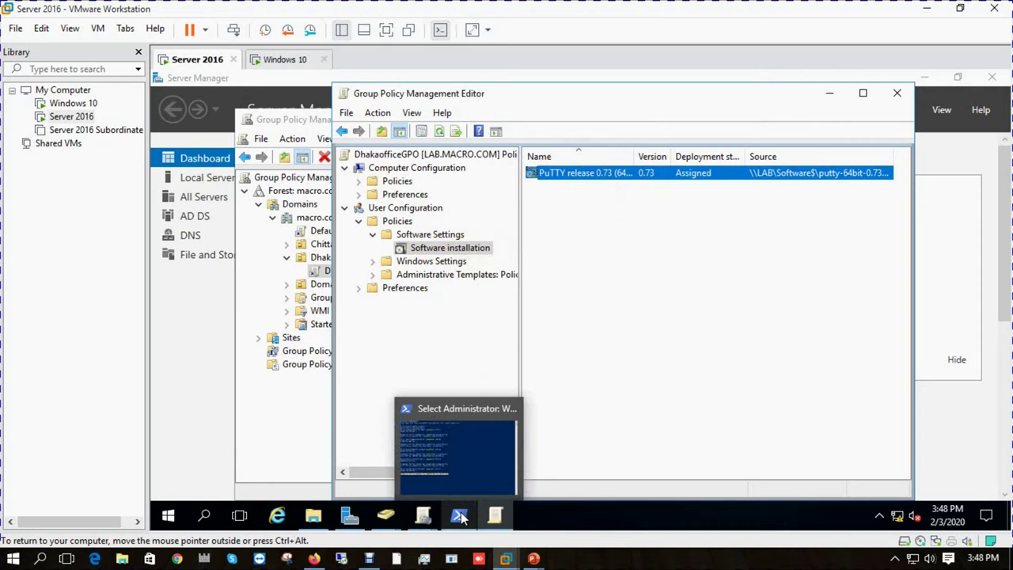
click(467, 471)
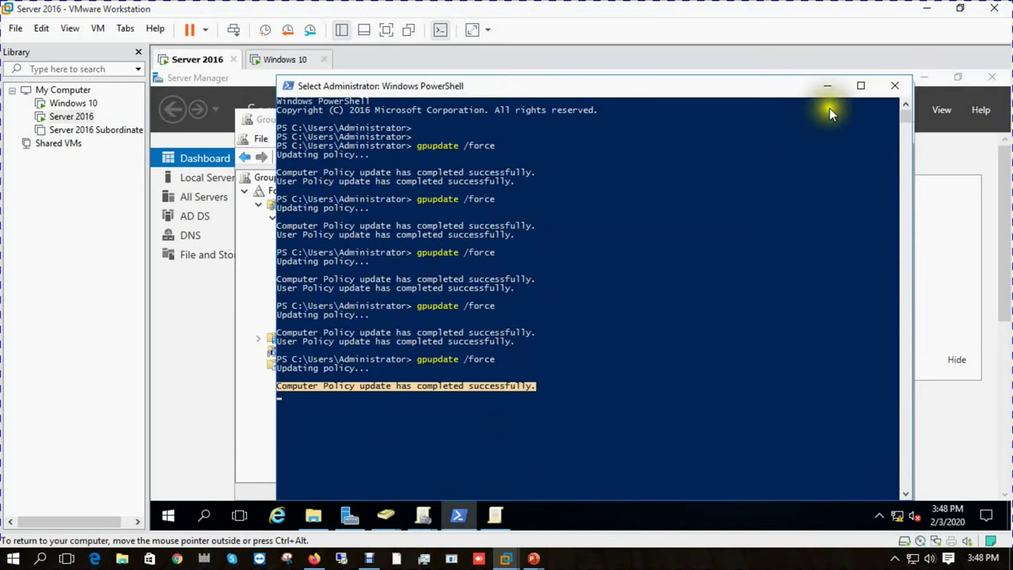
click(823, 87)
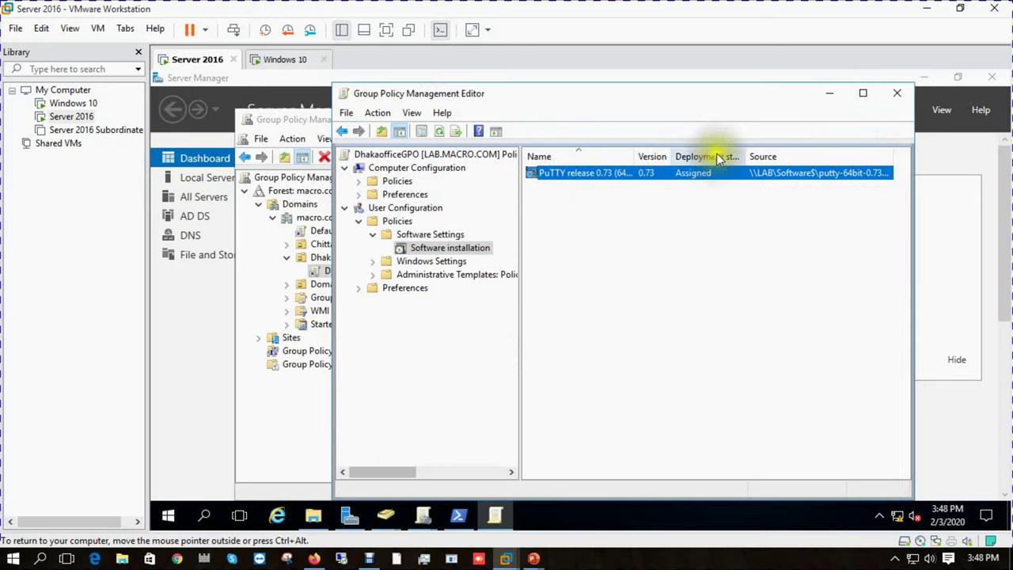
click(387, 29)
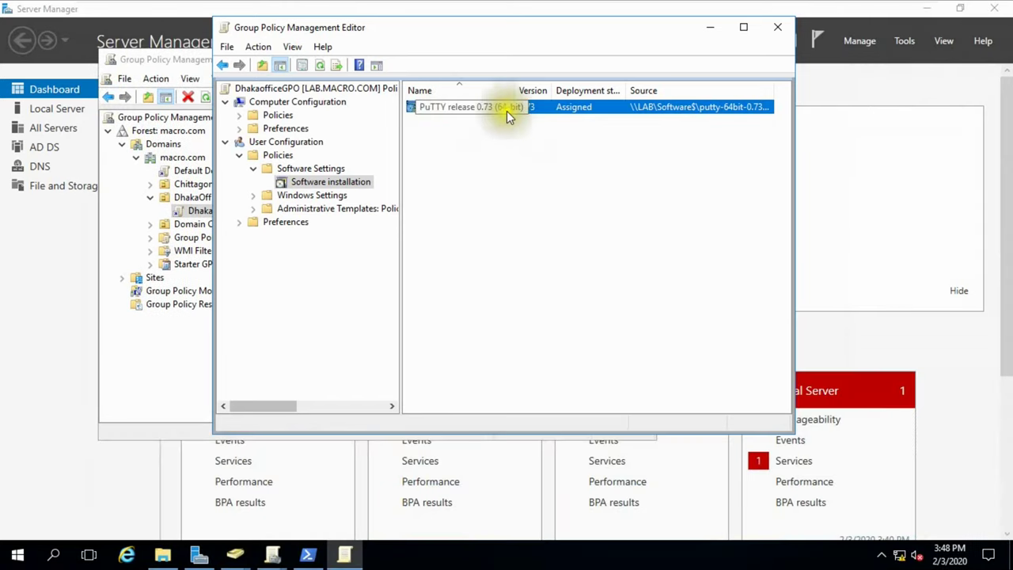
click(745, 28)
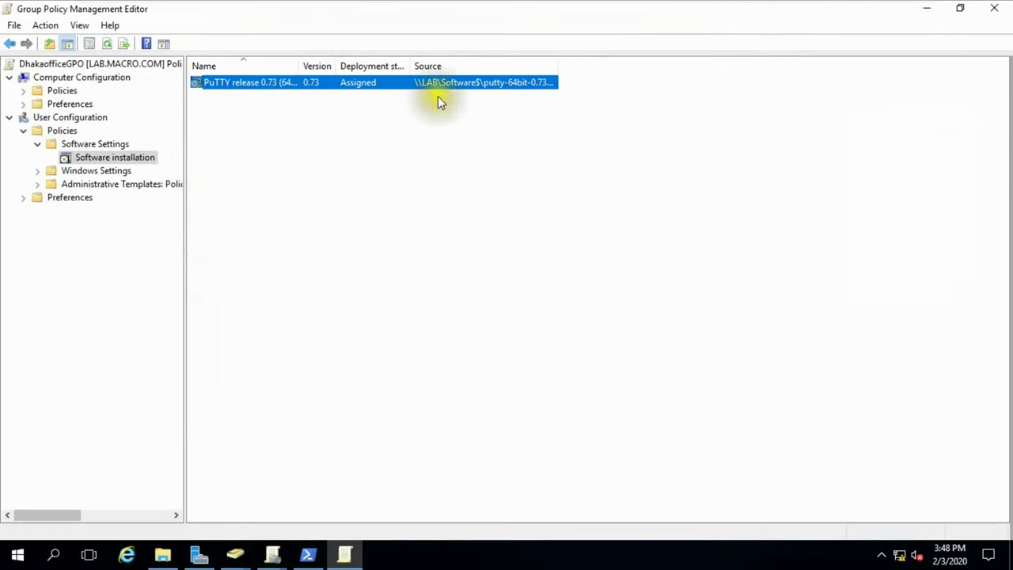
Widen the Deployment state, Source and Version columns to show PuTTY 0.73's full source path.
click(251, 127)
drag(407, 65, 475, 65)
drag(621, 65, 691, 65)
drag(335, 66, 390, 67)
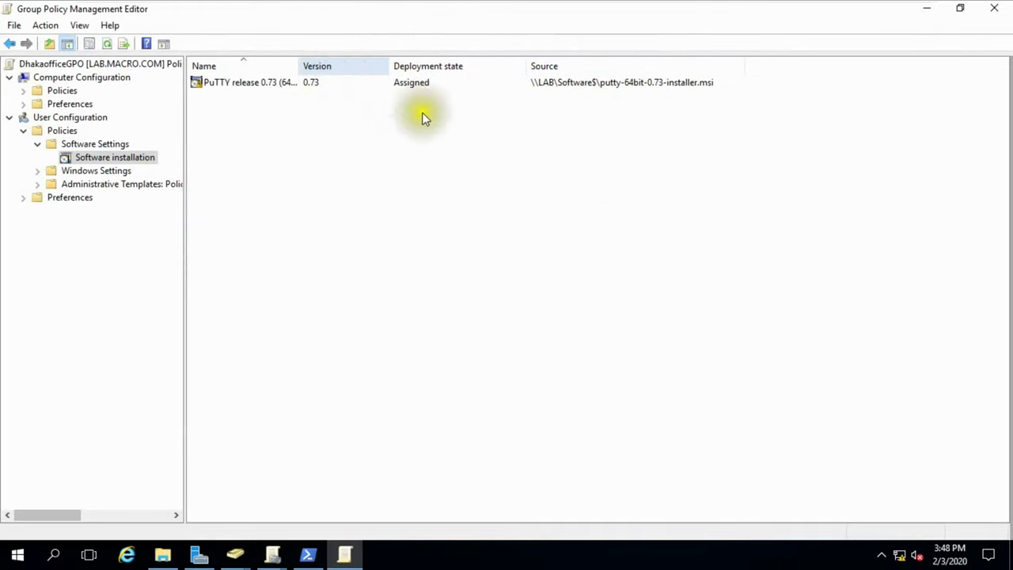
In the PuTTY package properties, check 'Install this application at logon' on the Deployment tab.
right_click(257, 86)
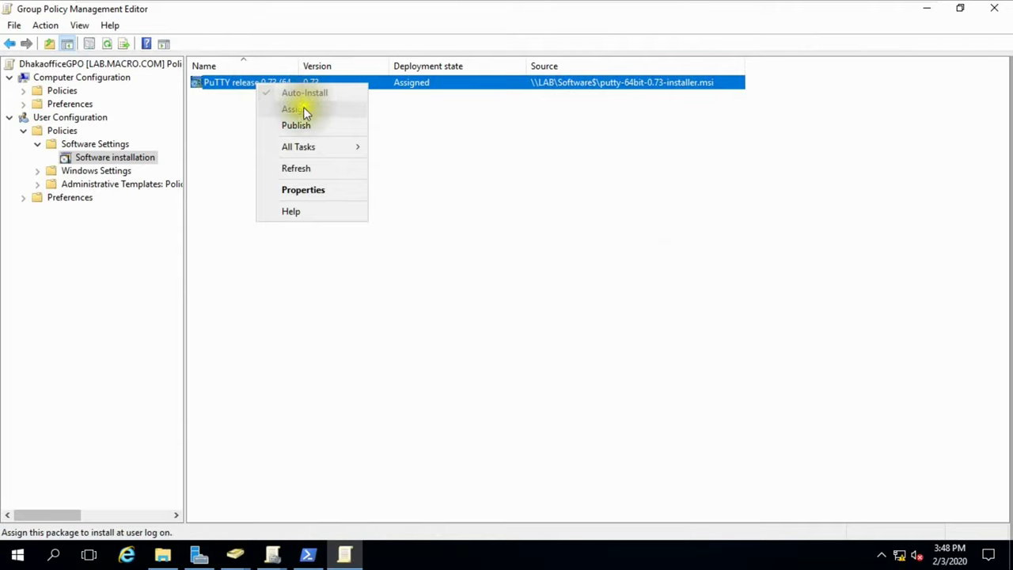
click(309, 190)
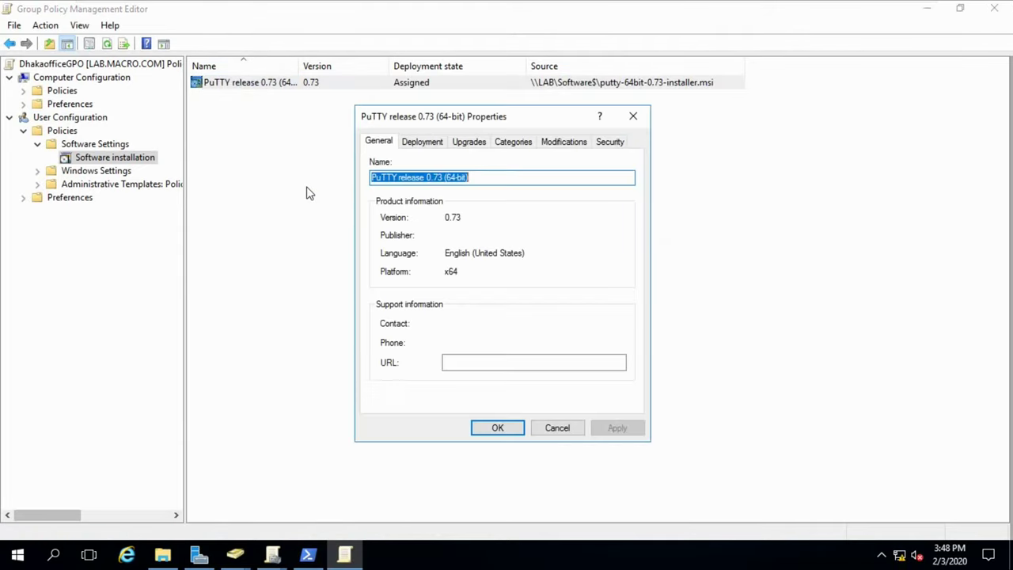
click(428, 141)
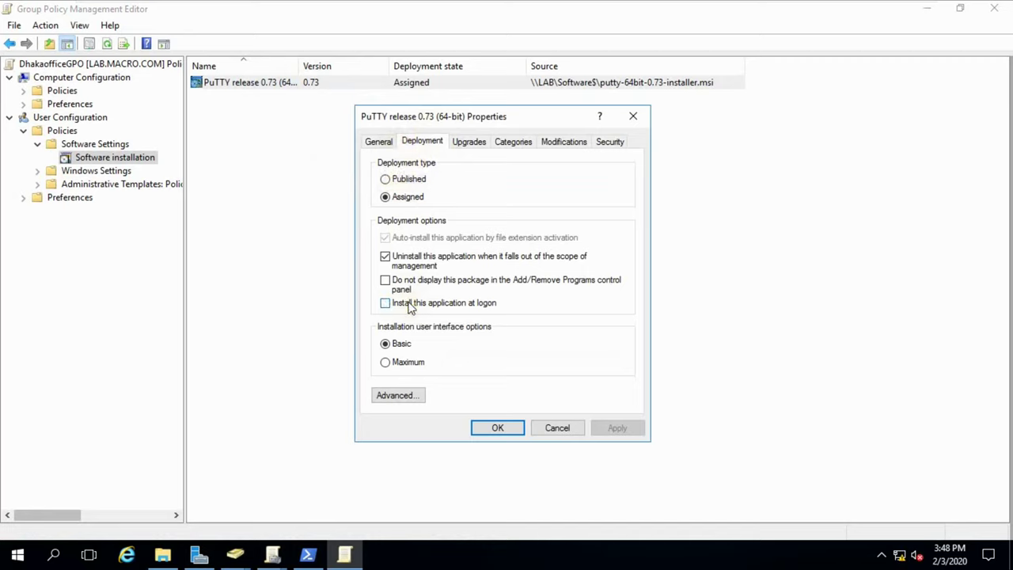
click(410, 308)
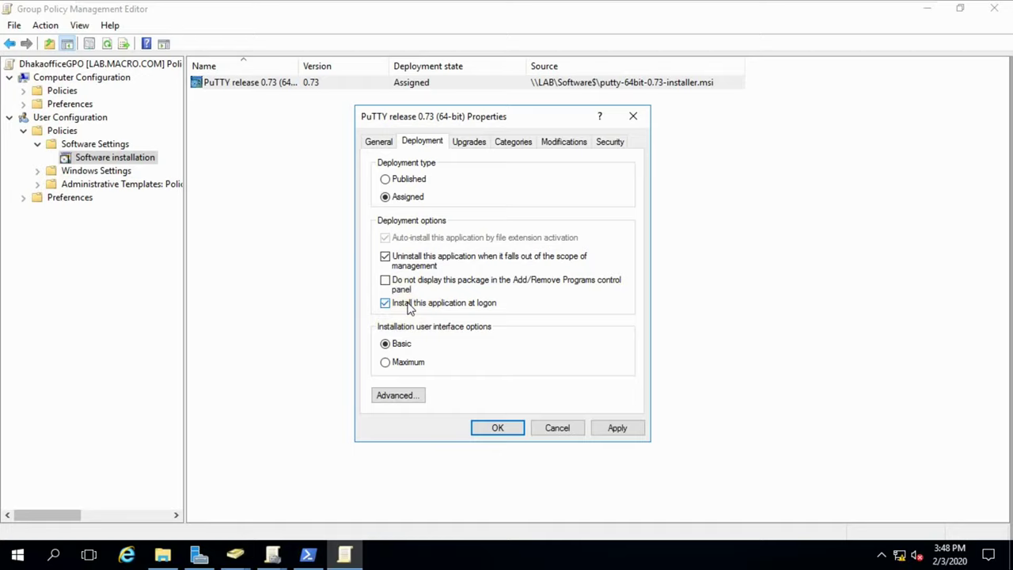
Review the Upgrades, Categories, Modifications, Security and General tabs, then apply and close the properties.
click(473, 144)
click(514, 145)
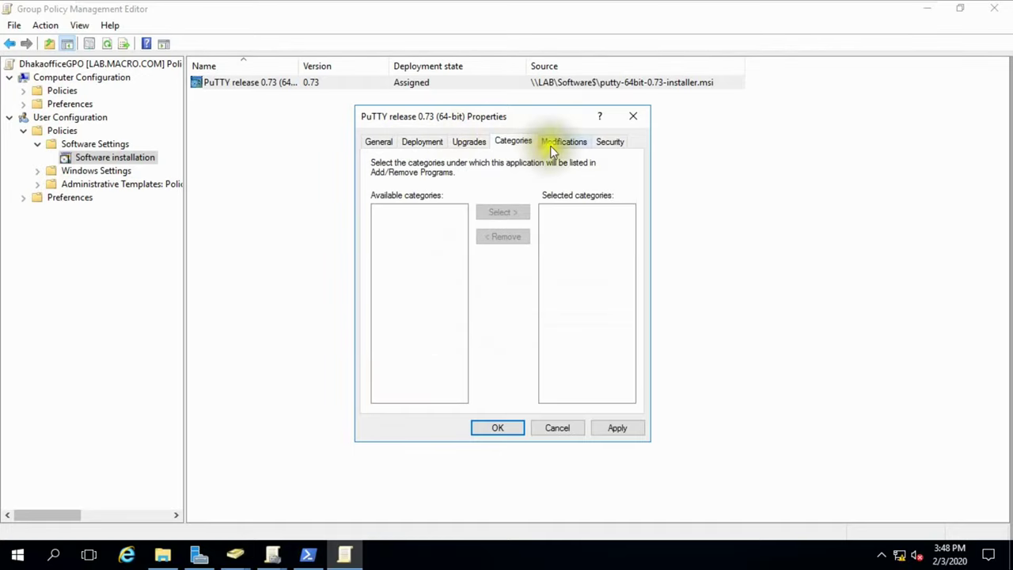
click(565, 147)
click(611, 142)
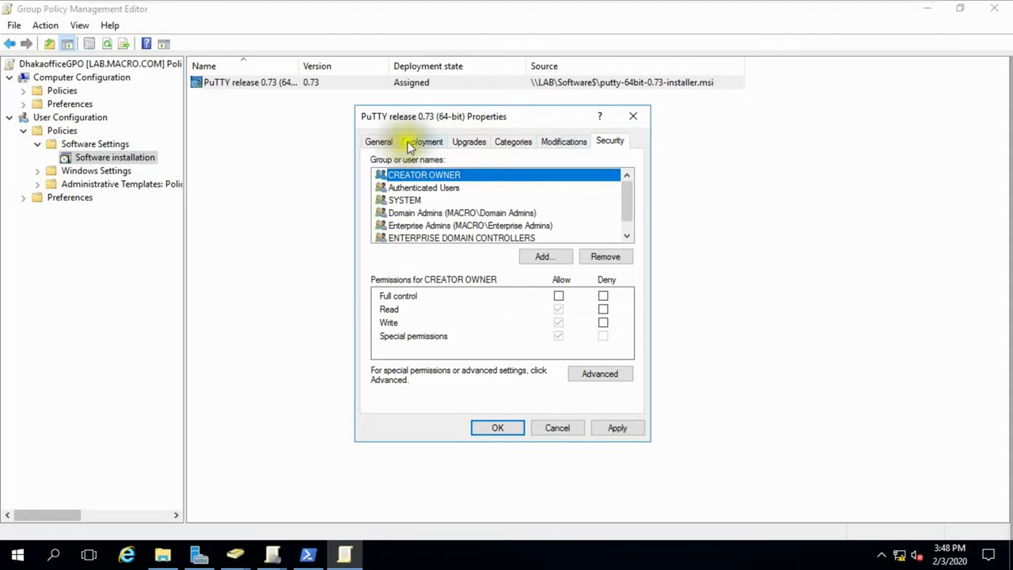
click(420, 142)
click(379, 142)
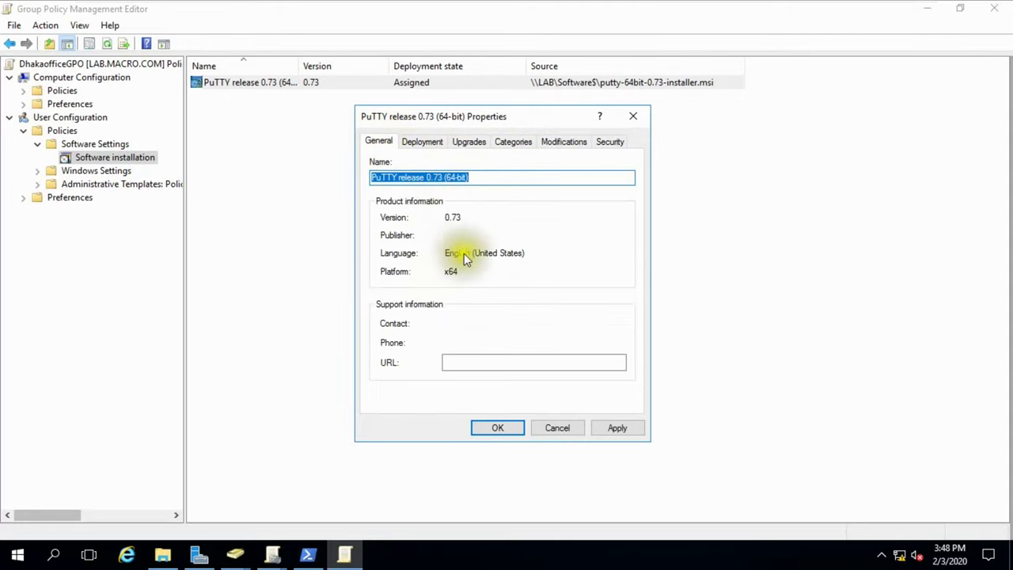
click(413, 148)
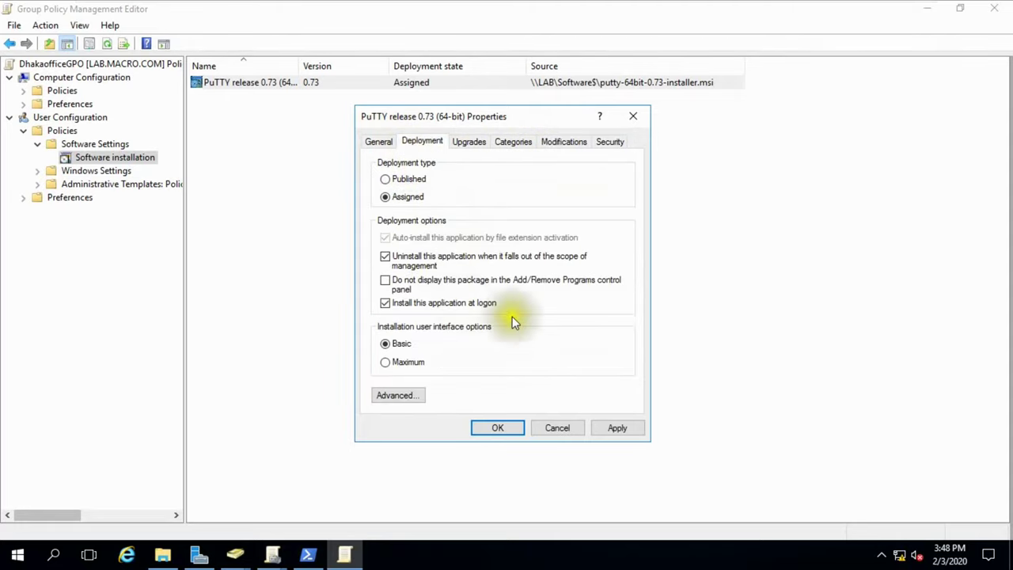
click(616, 428)
click(489, 426)
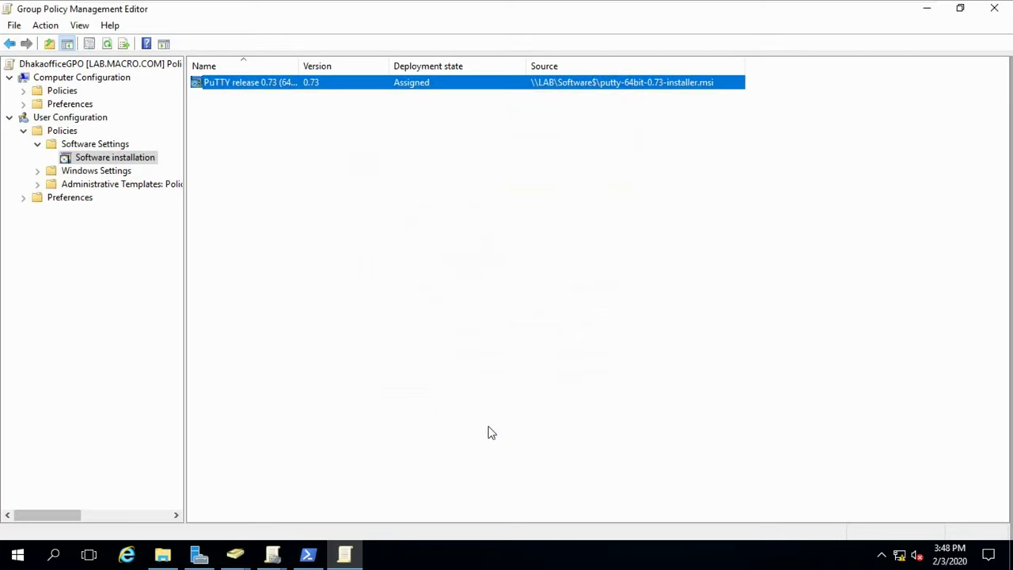
click(308, 554)
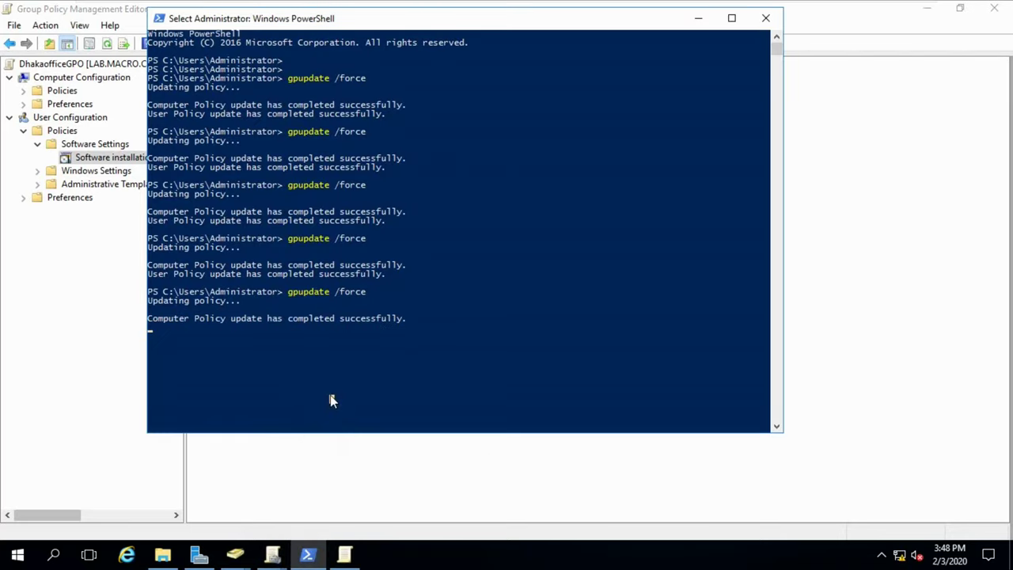
Rerun gpupdate /force and mark the Computer and User Policy success lines.
key(Return)
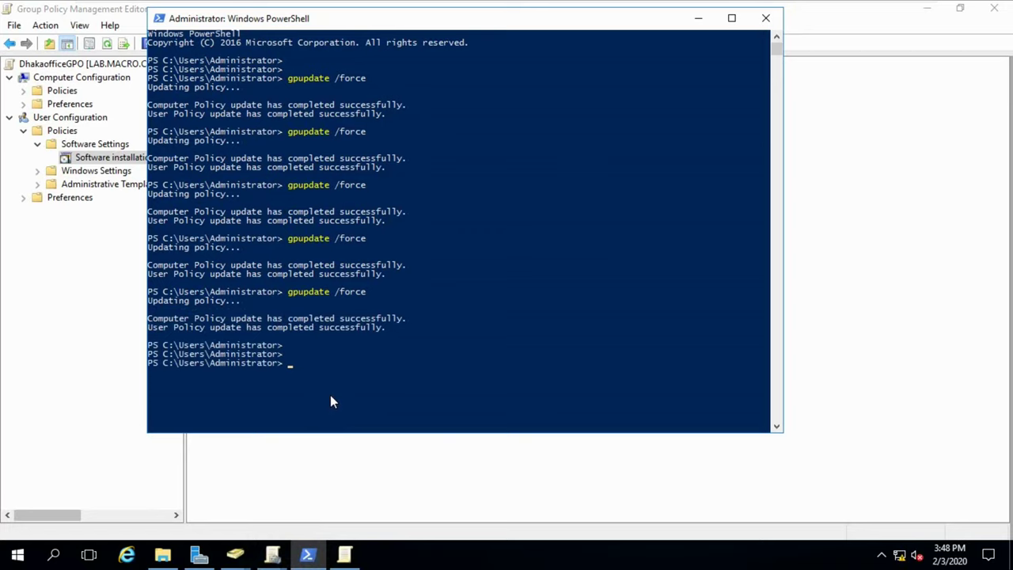
key(Up)
key(Return)
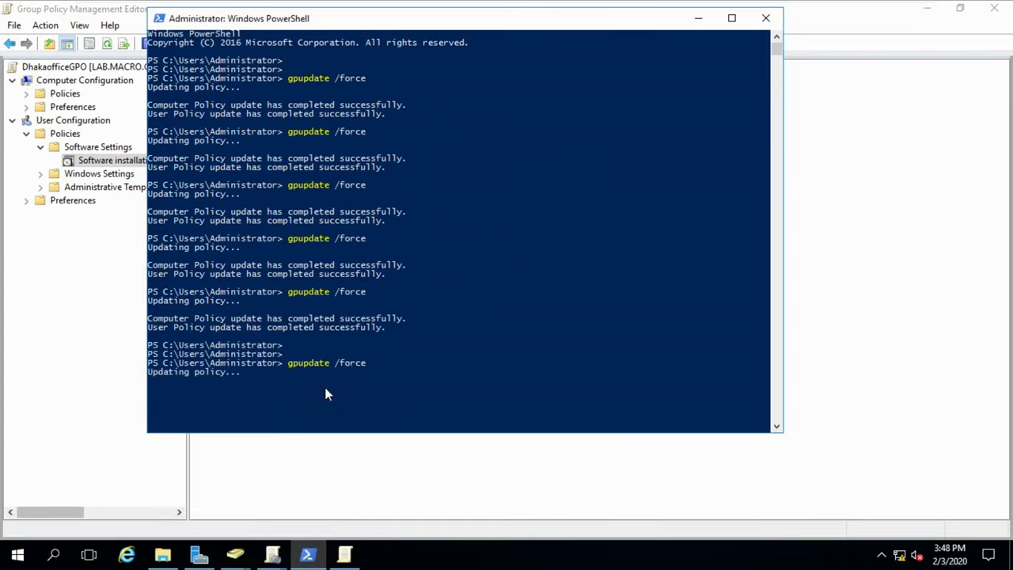
scroll(452, 214, down, 1)
drag(435, 27, 515, 118)
drag(446, 114, 441, 76)
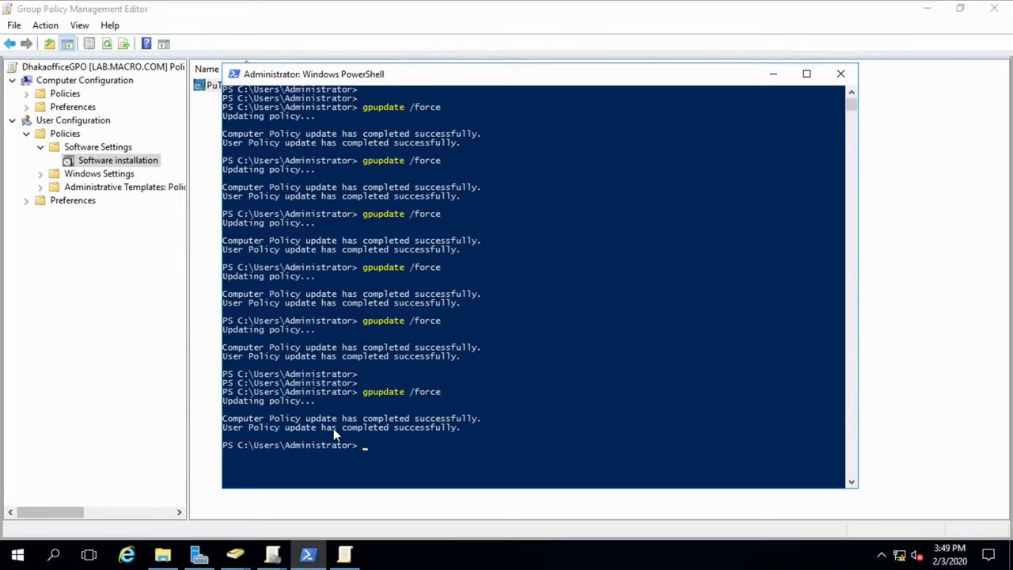
drag(226, 420, 490, 431)
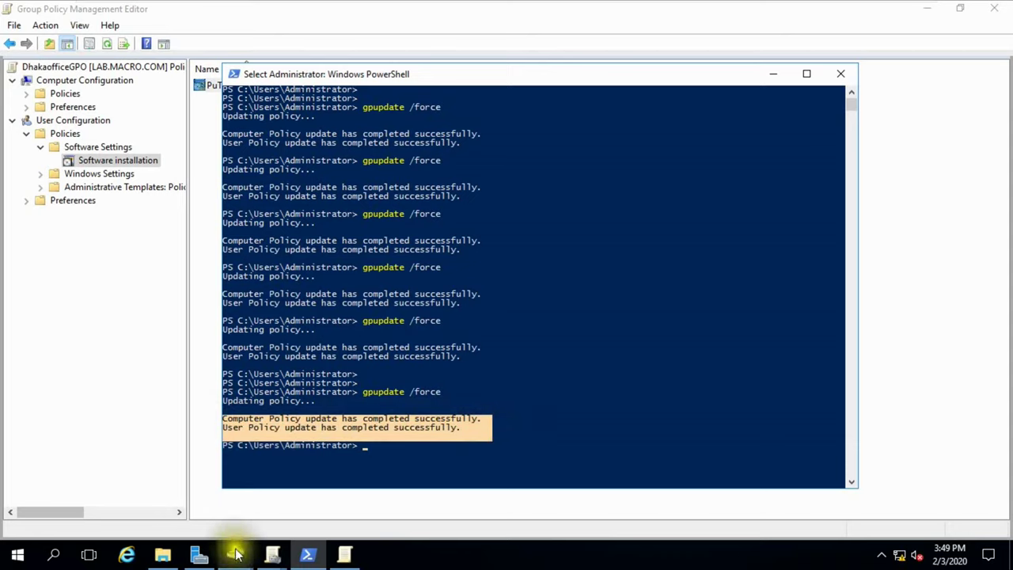
Bring the existing Active Directory Users and Computers window forward and close it.
mouse_move(234, 558)
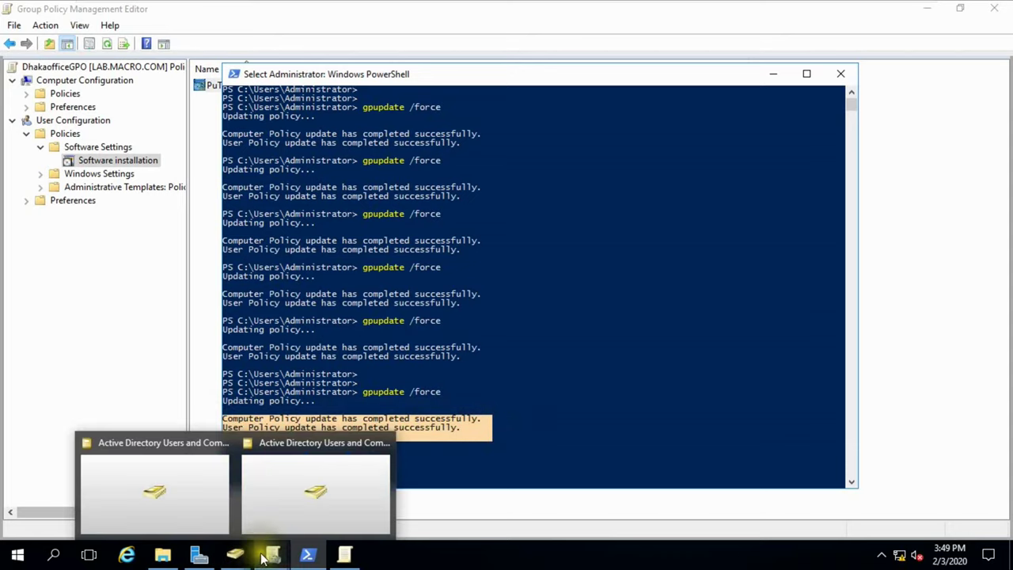
mouse_move(270, 558)
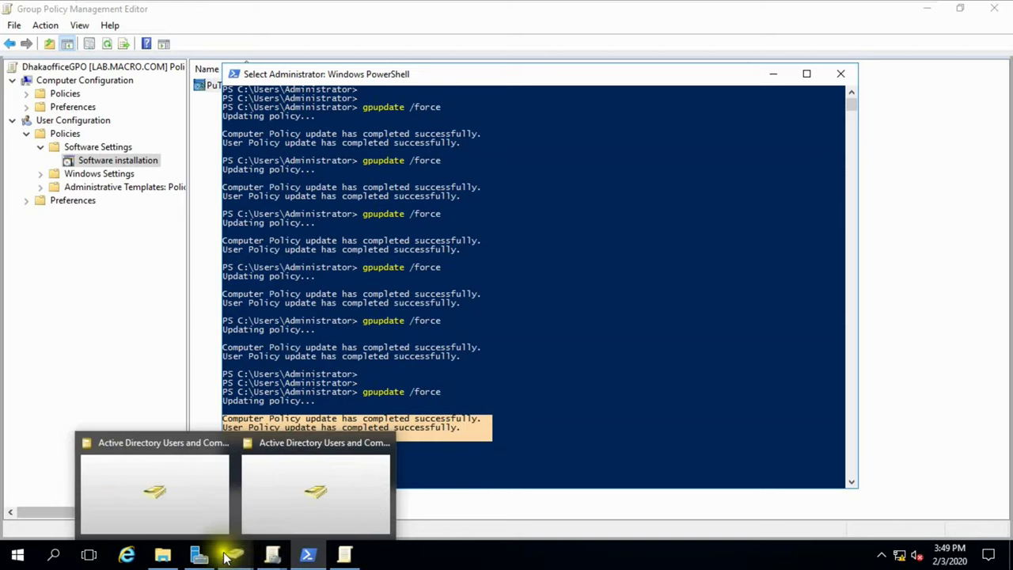
click(231, 558)
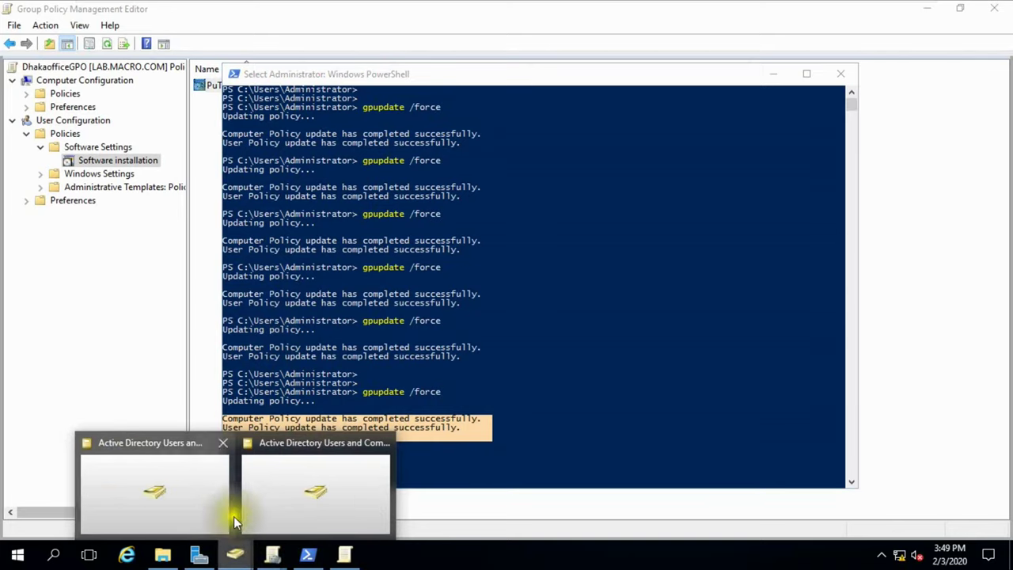
mouse_move(231, 554)
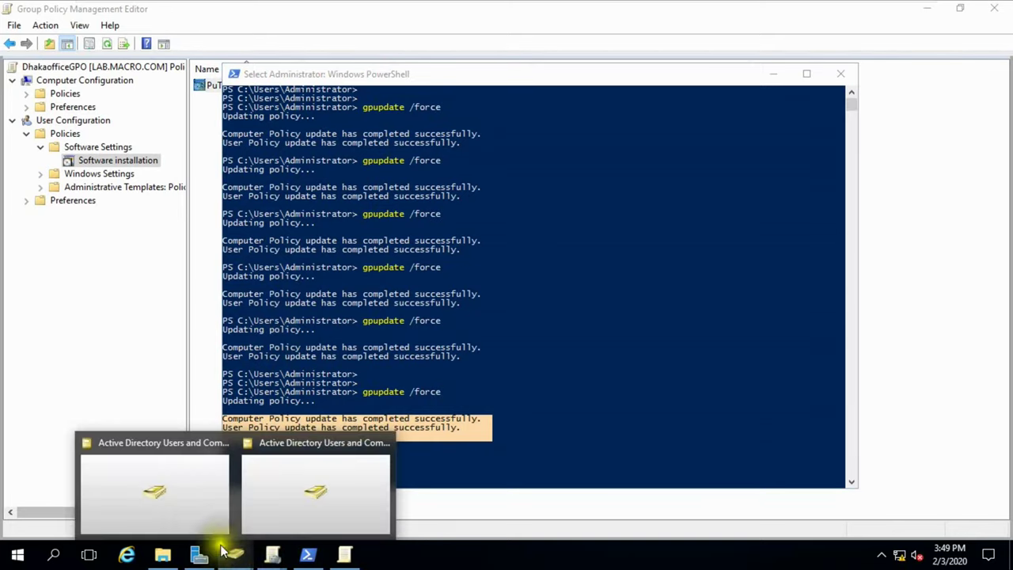
click(185, 493)
click(125, 228)
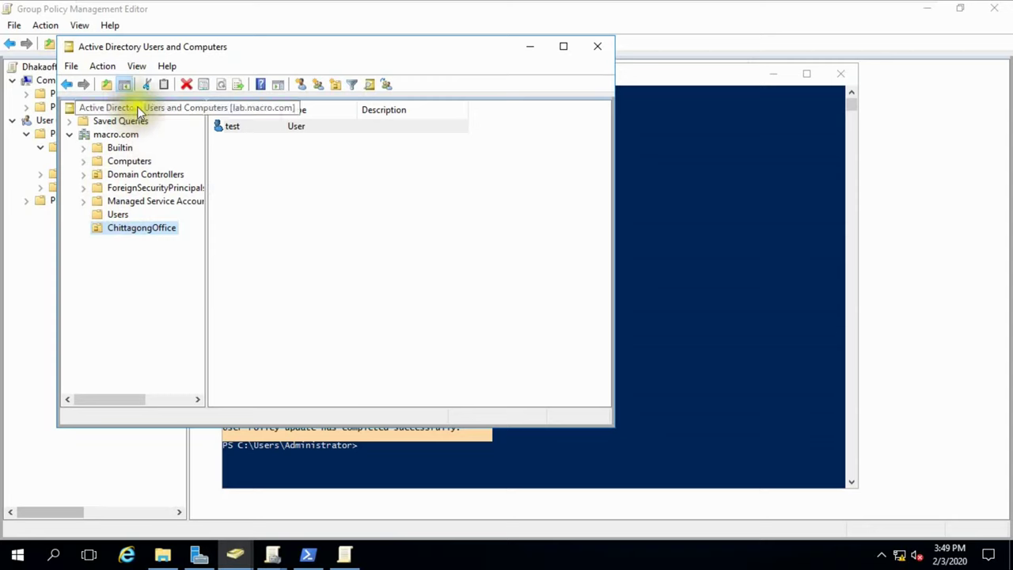
click(595, 45)
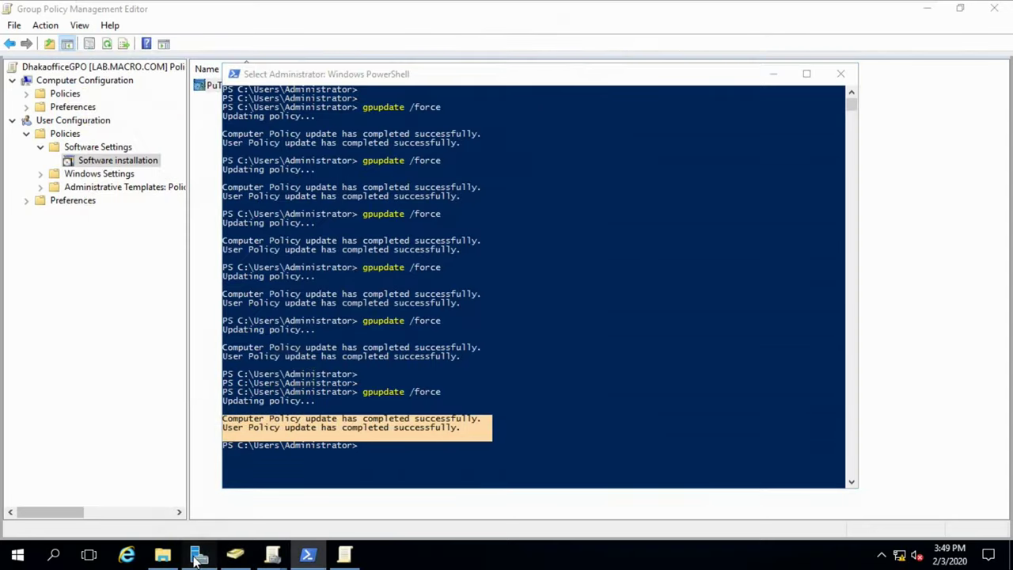
Reopen Active Directory Users and Computers from Server Manager Tools and show the DhakaOffice OU.
click(197, 557)
click(902, 41)
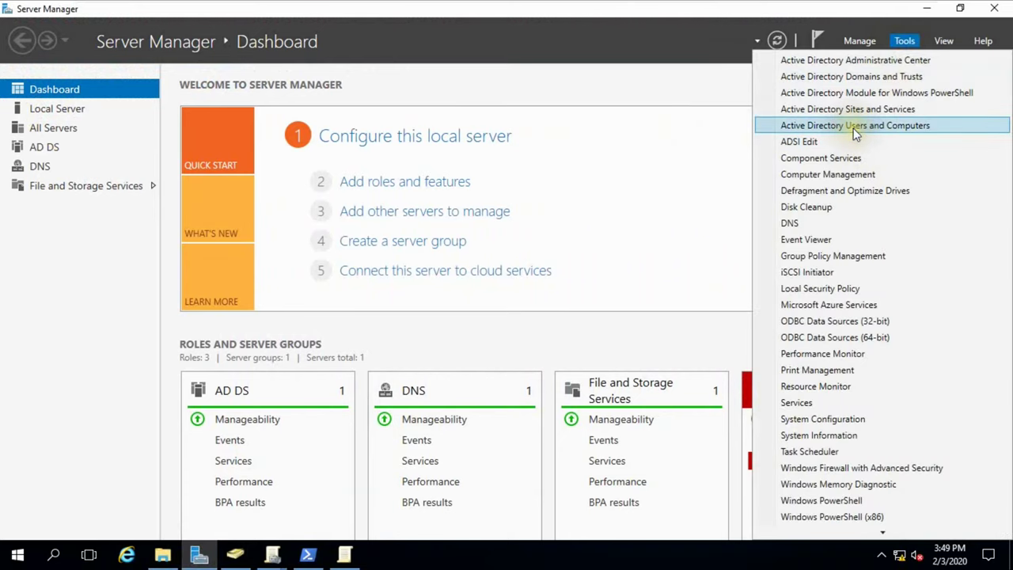
click(853, 127)
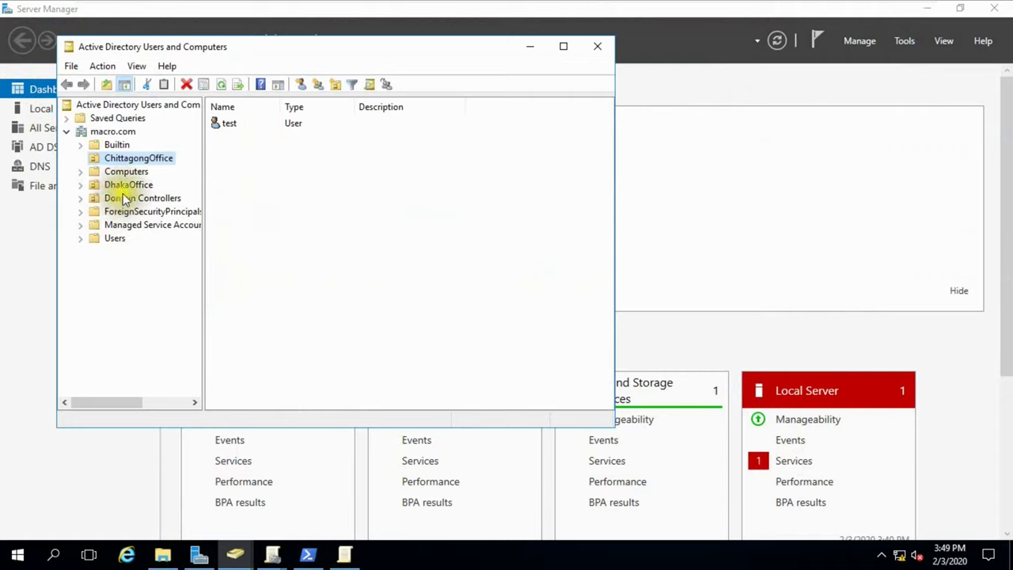
click(119, 184)
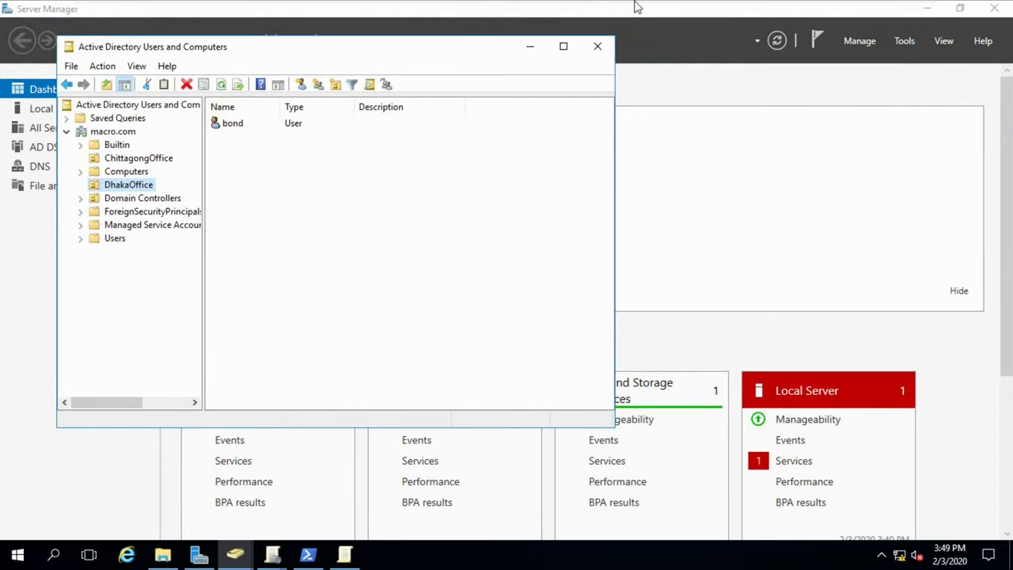
On the Windows 10 VM, sign in as Other user with the domain user's UPN and password.
mouse_move(789, 7)
click(730, 12)
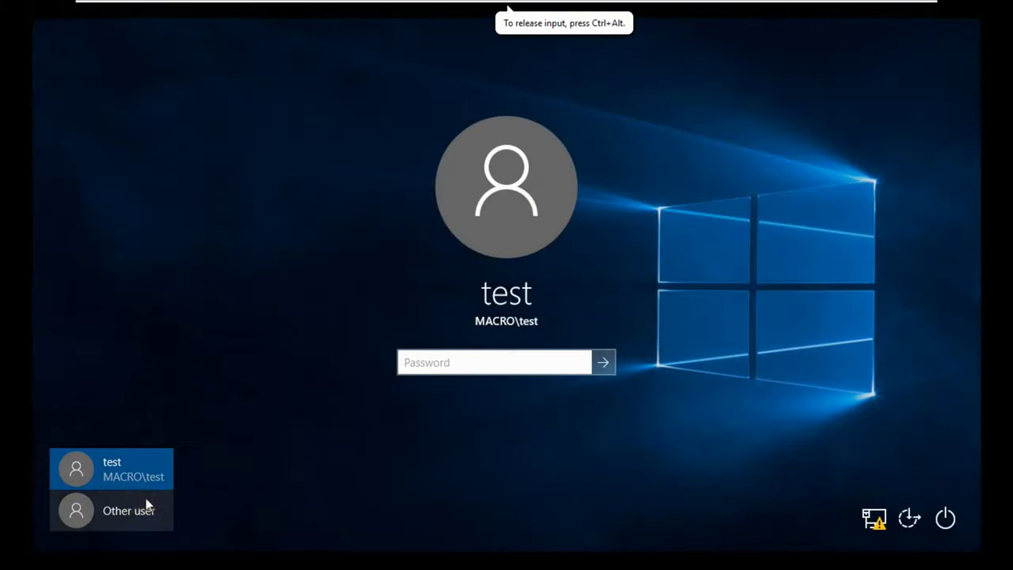
click(131, 514)
click(368, 369)
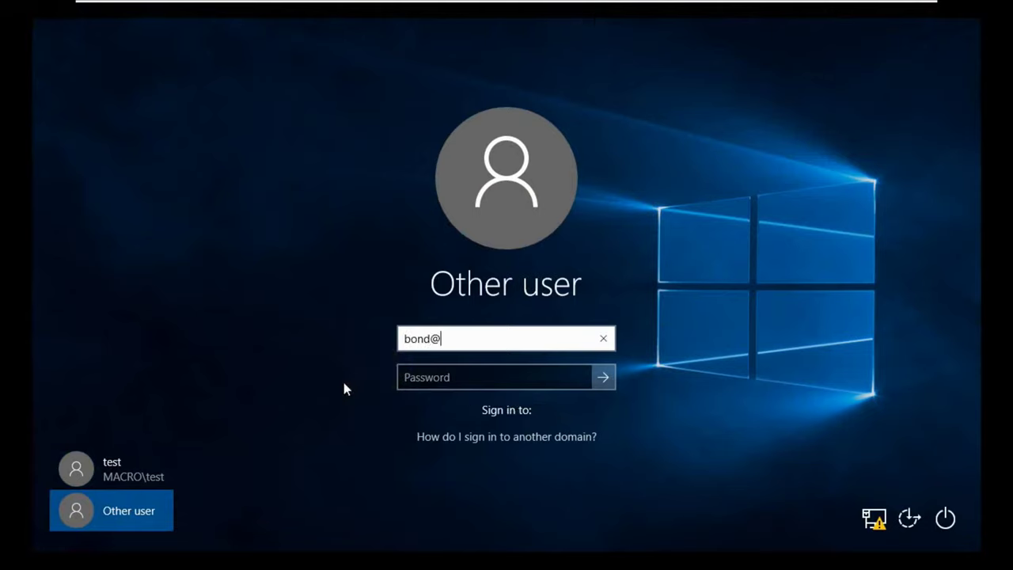
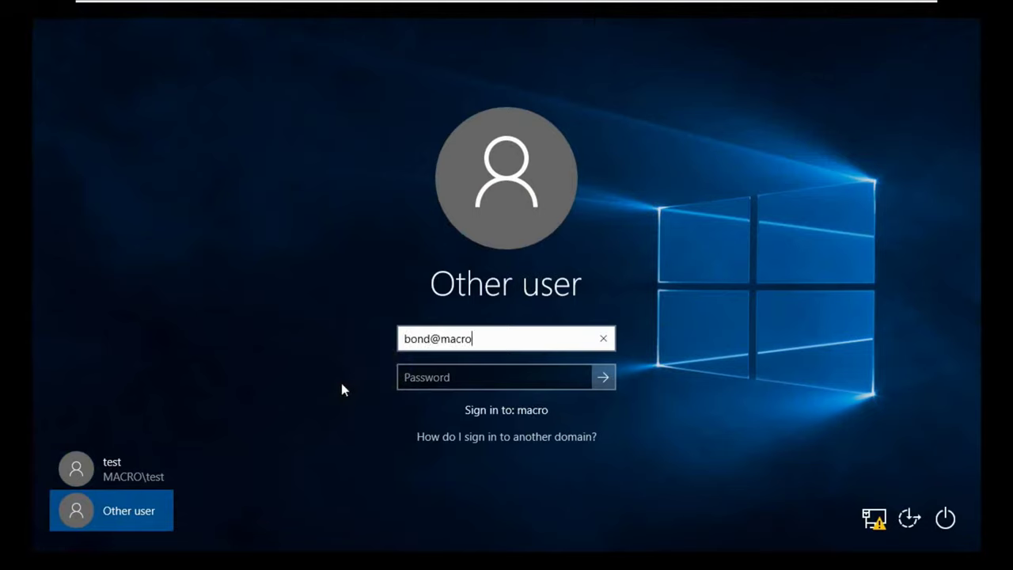
key(Tab)
text(*******)
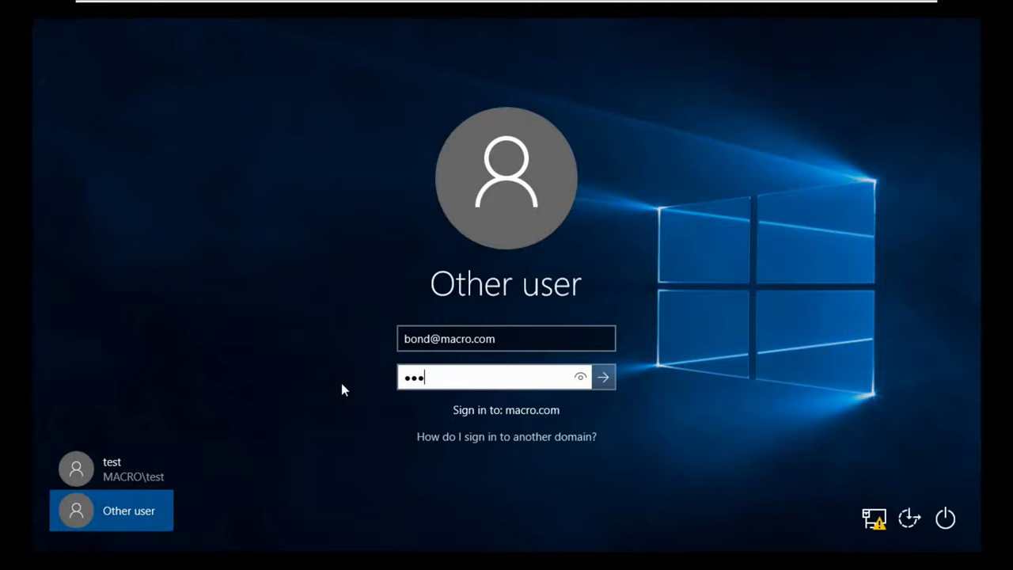
text(***)
key(Return)
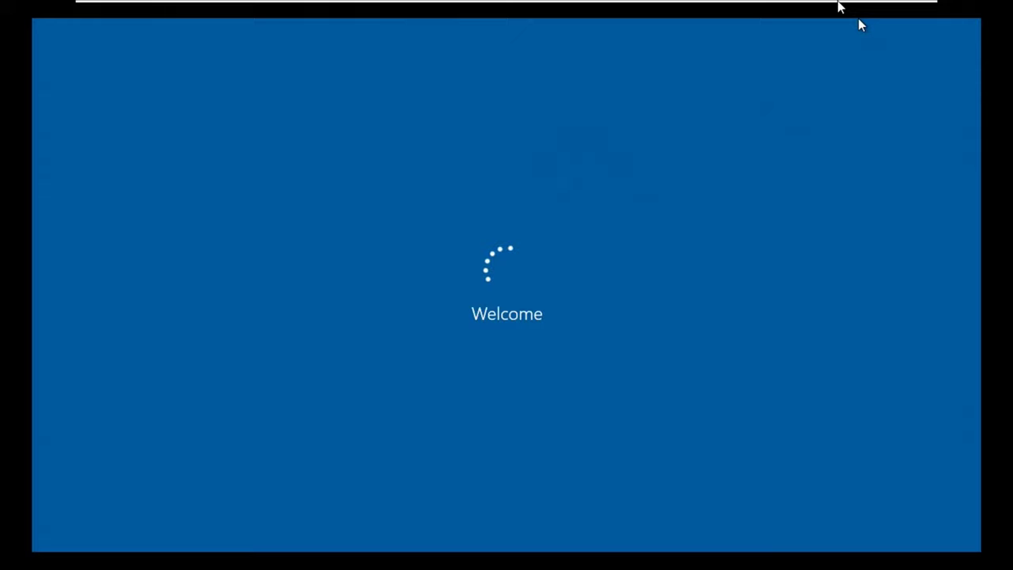
Exit full-screen view and reactivate the virtual machine window as the desktop loads.
mouse_move(858, 16)
click(886, 9)
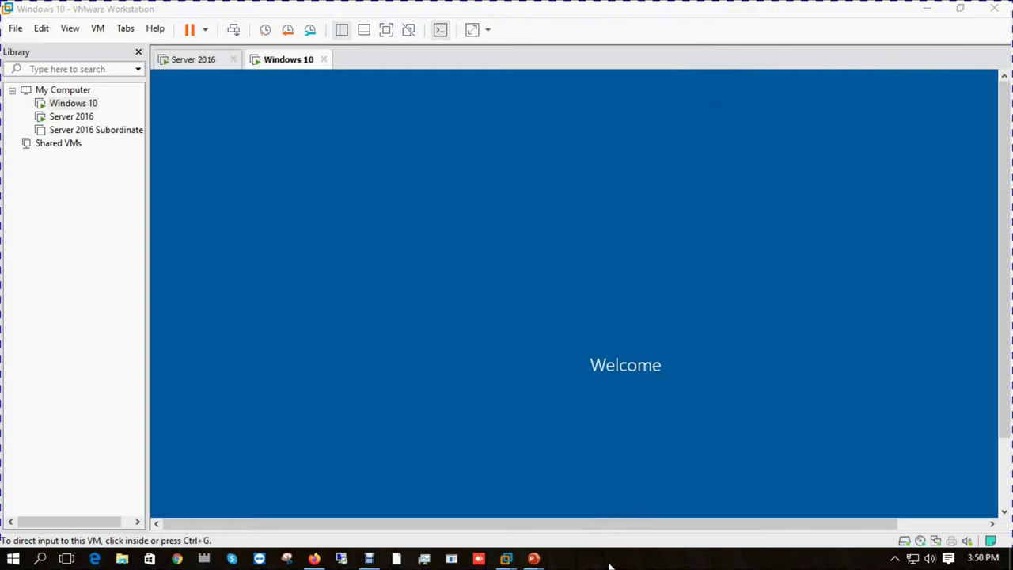
click(610, 565)
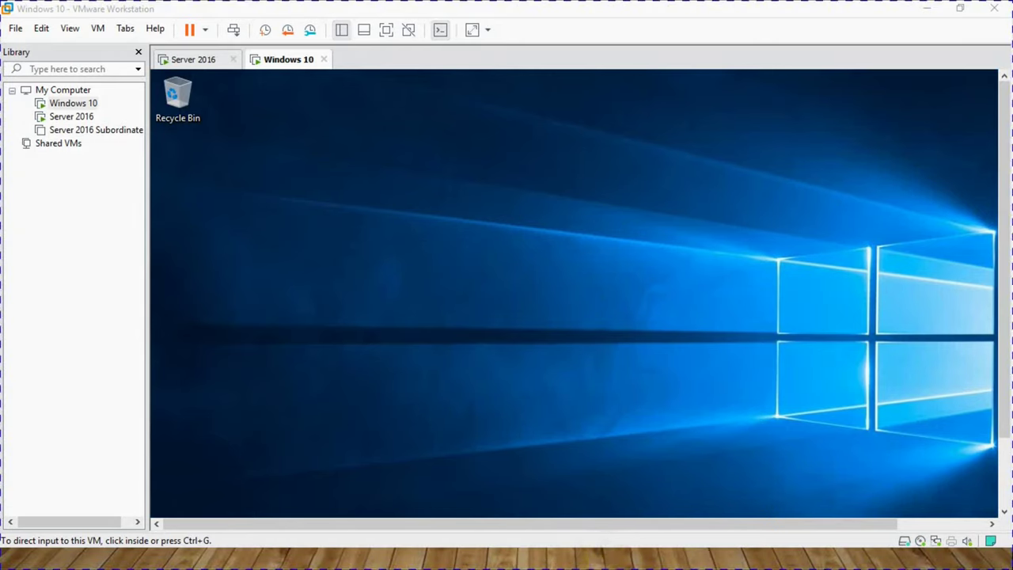
click(381, 29)
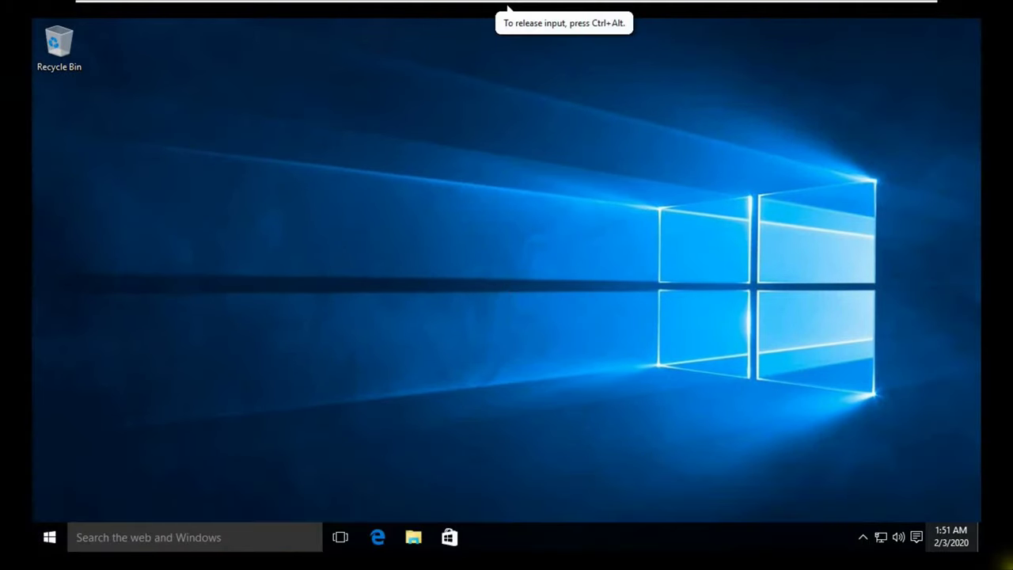
Open and maximize Programs and Features to confirm PuTTY release 0.73 (64-bit), installed 2/3/2020.
right_click(50, 540)
click(110, 252)
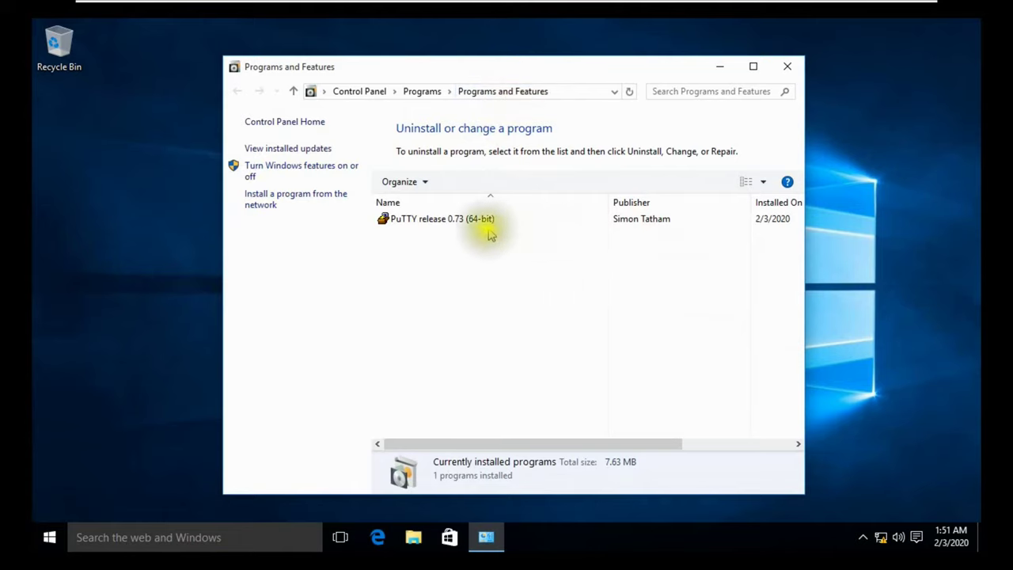
click(754, 67)
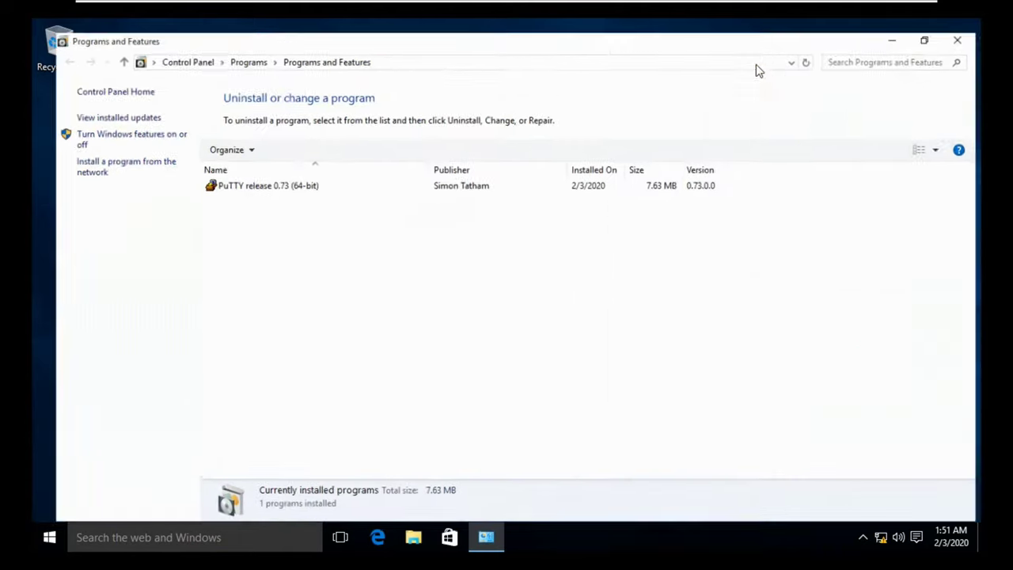
click(582, 181)
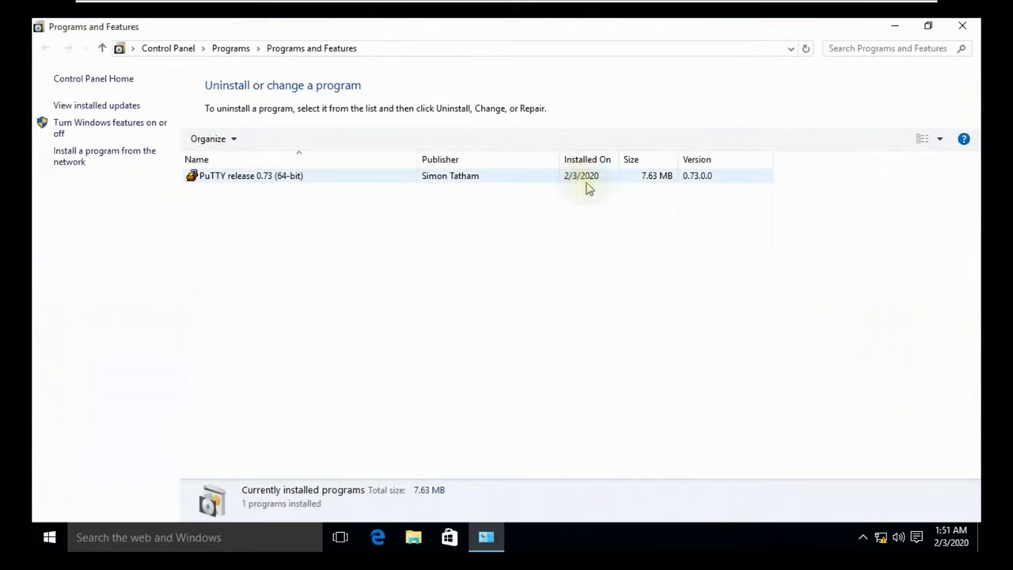
double_click(226, 182)
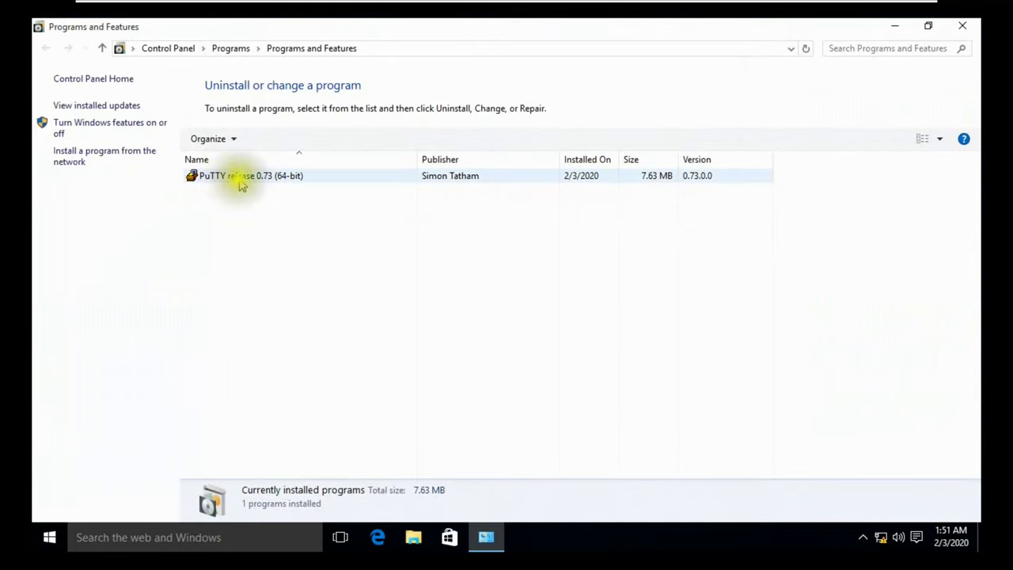
click(387, 184)
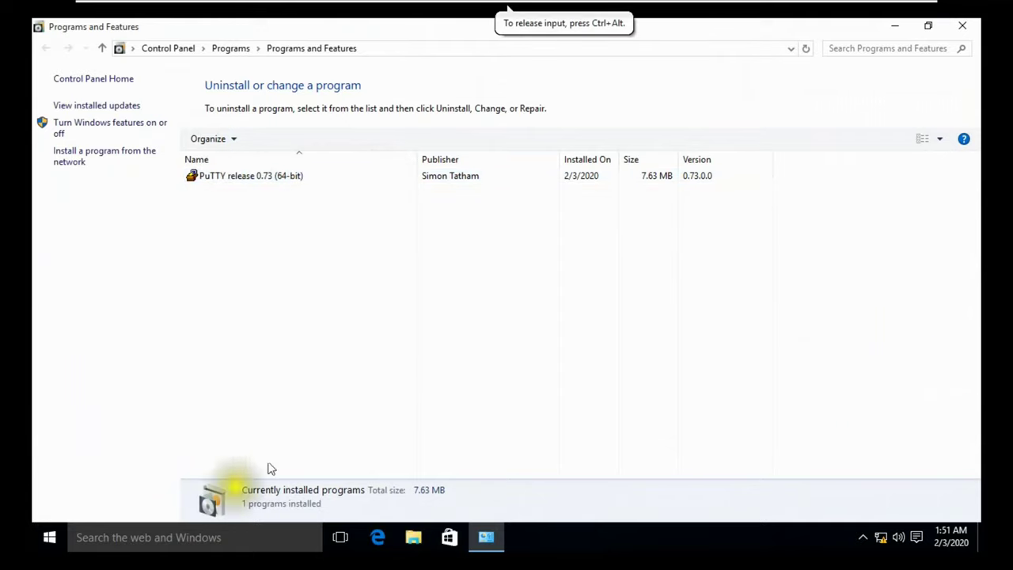
click(601, 550)
Launch cmd from the Run box and minimize the command prompt.
key(super+r)
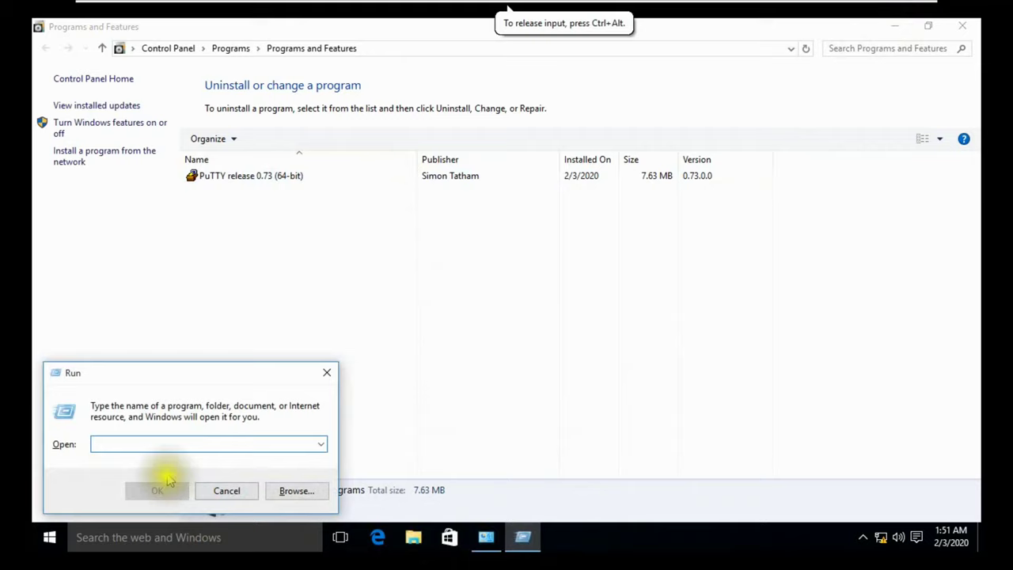
text(cmd)
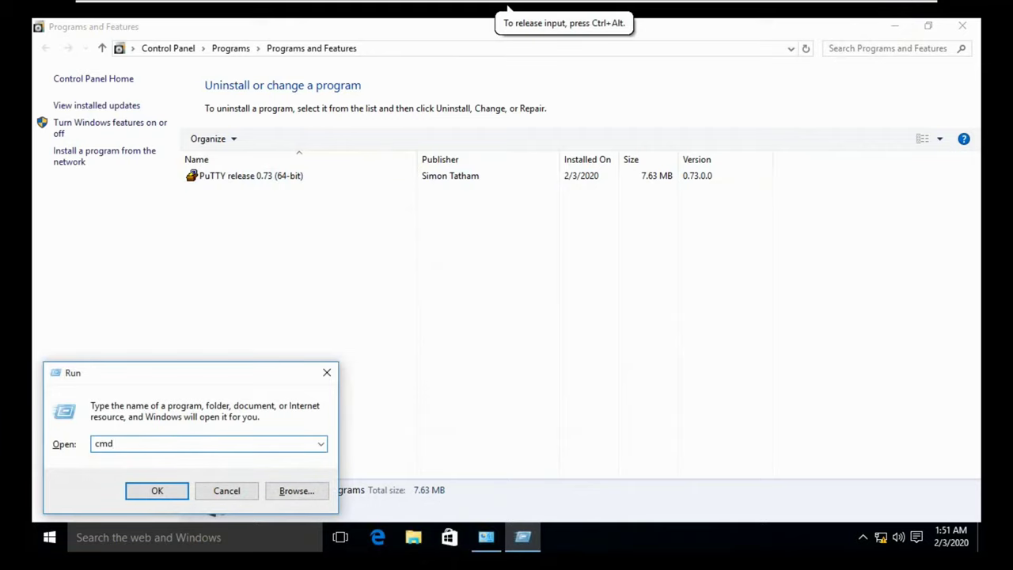
key(Return)
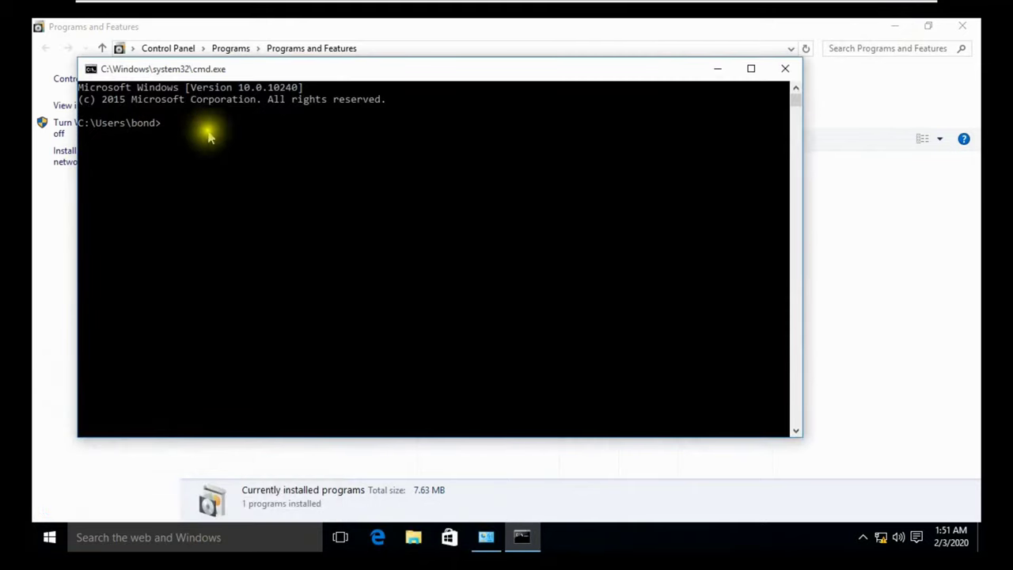
click(718, 69)
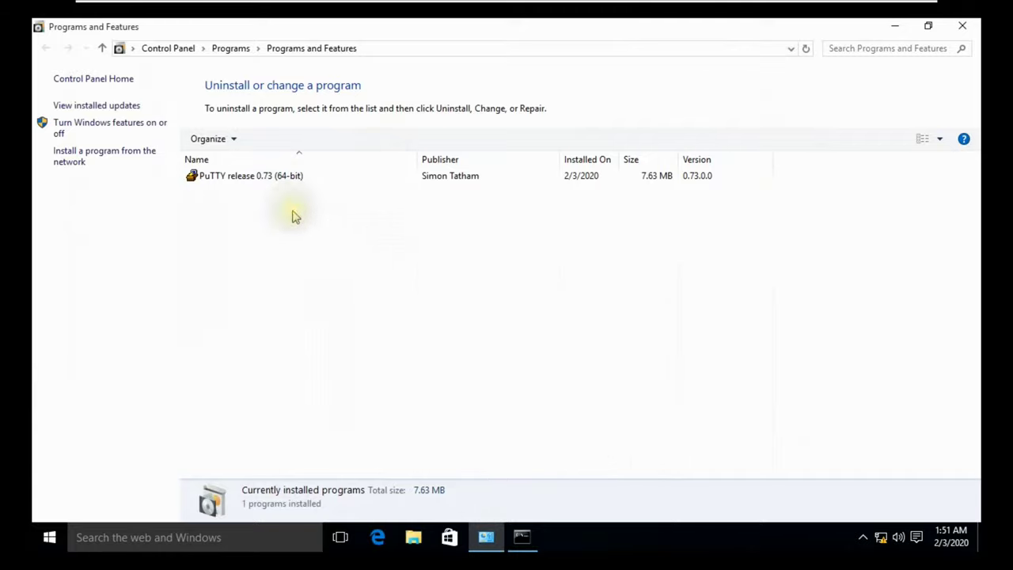
Search Windows for 'putty' and launch PuTTY from the results.
click(93, 540)
text(pu)
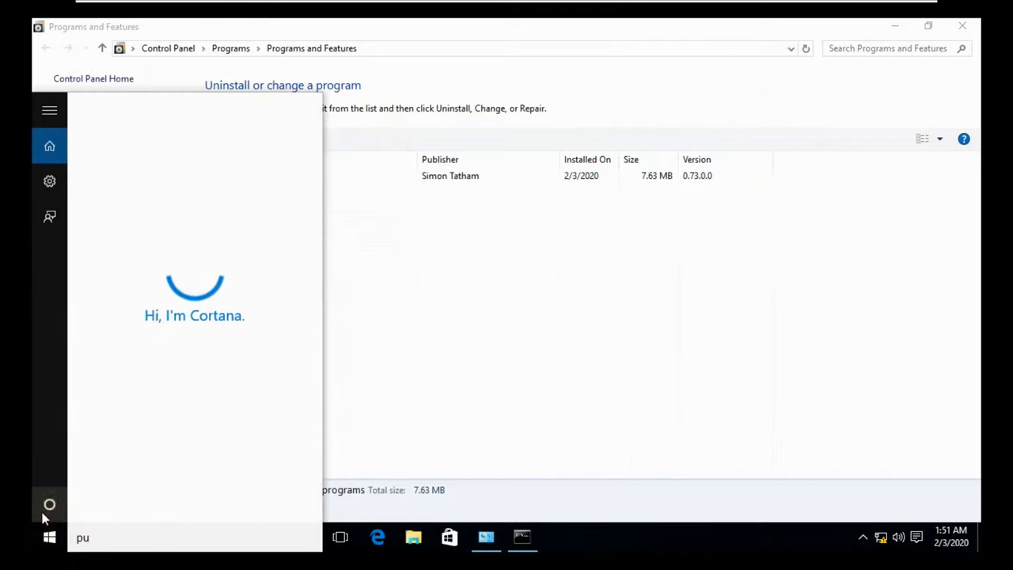
text(t)
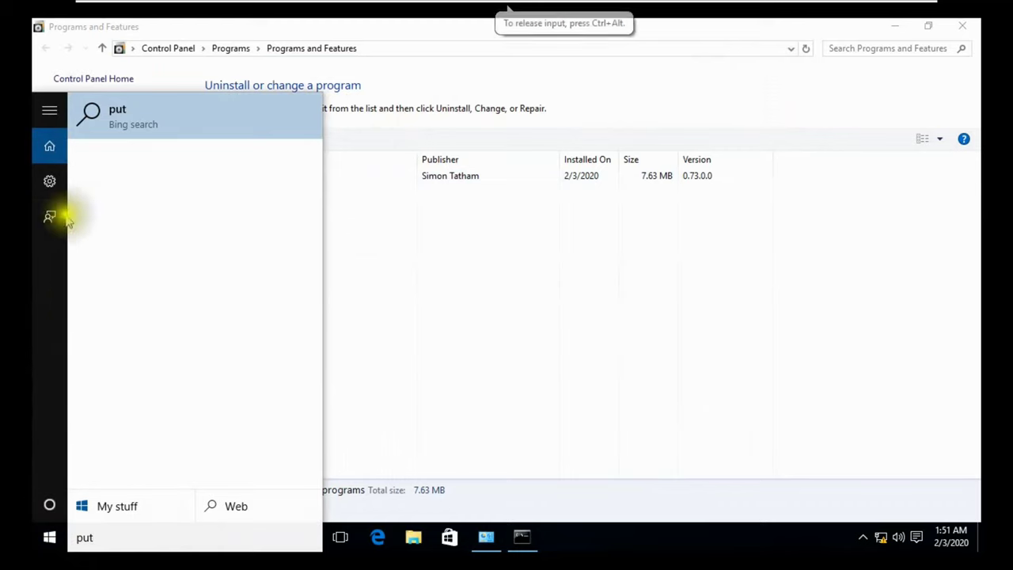
click(45, 540)
click(45, 541)
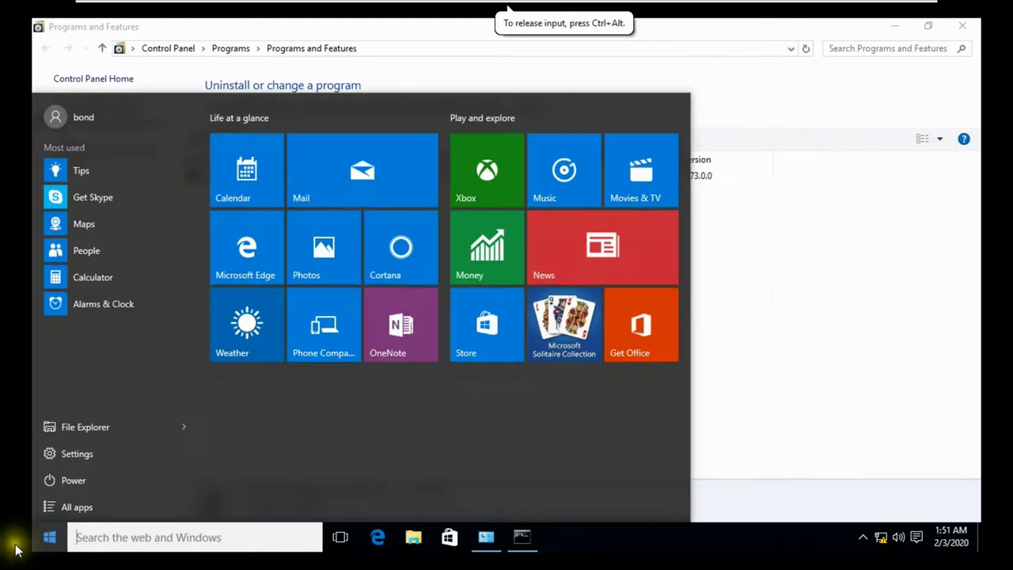
right_click(49, 541)
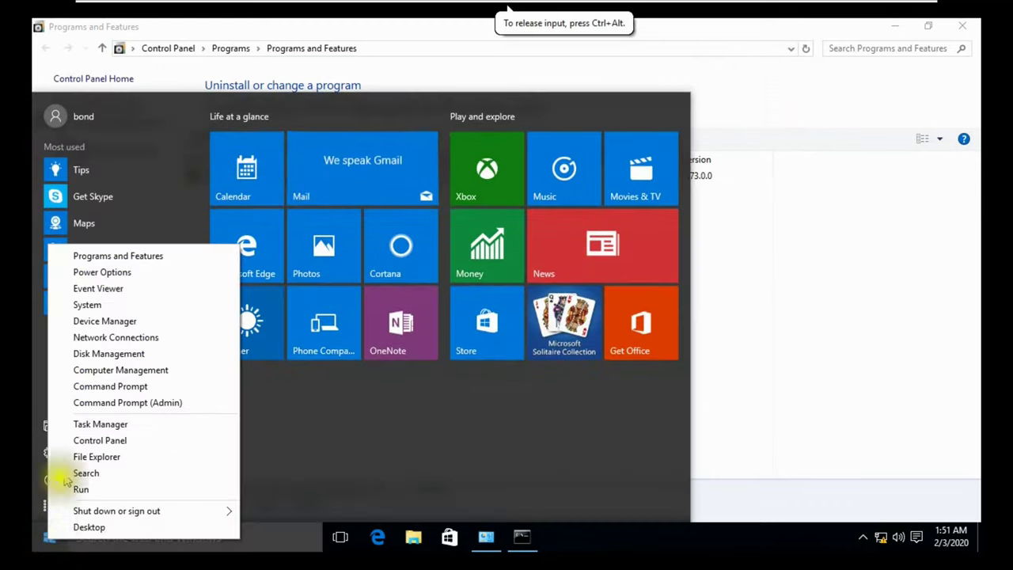
click(87, 475)
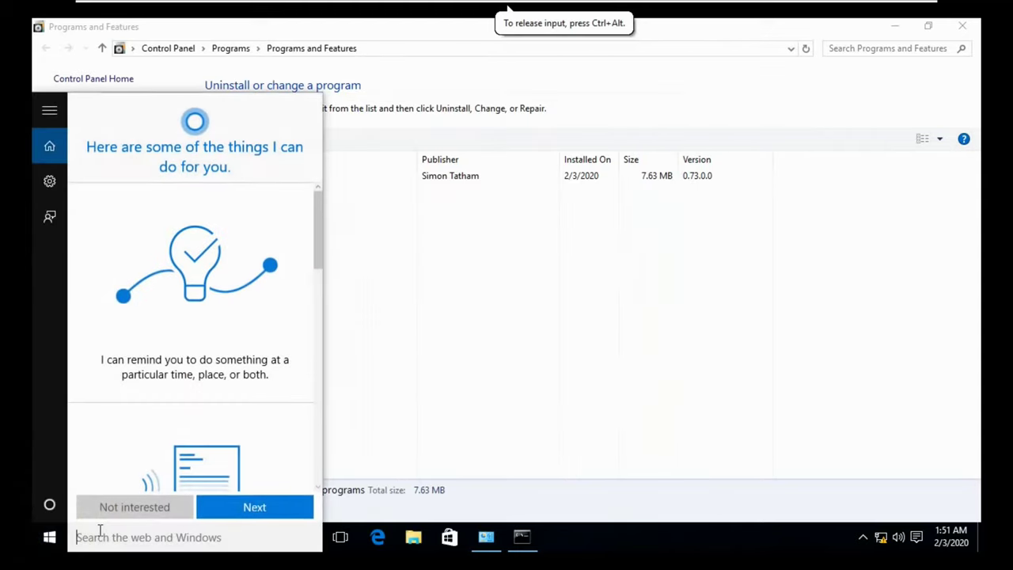
text(putty)
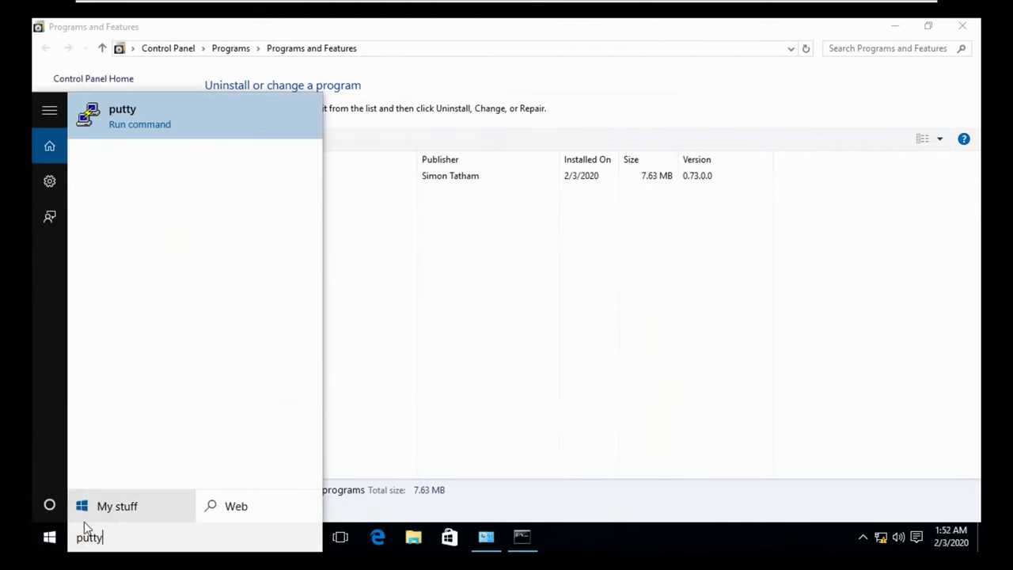
click(133, 116)
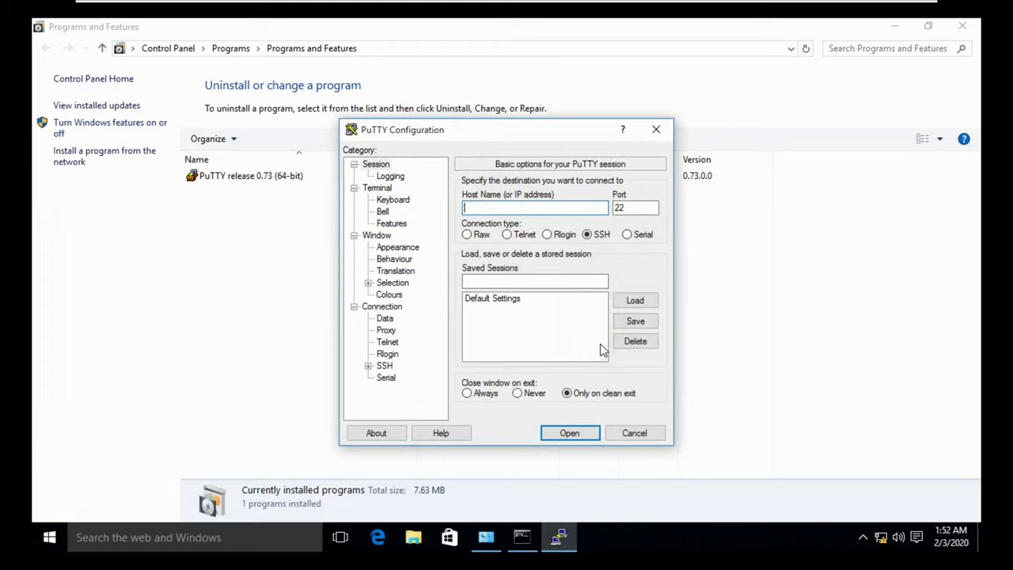
Bring the command prompt forward and begin typing a gpupdate command.
click(519, 544)
click(422, 321)
text(gpupd)
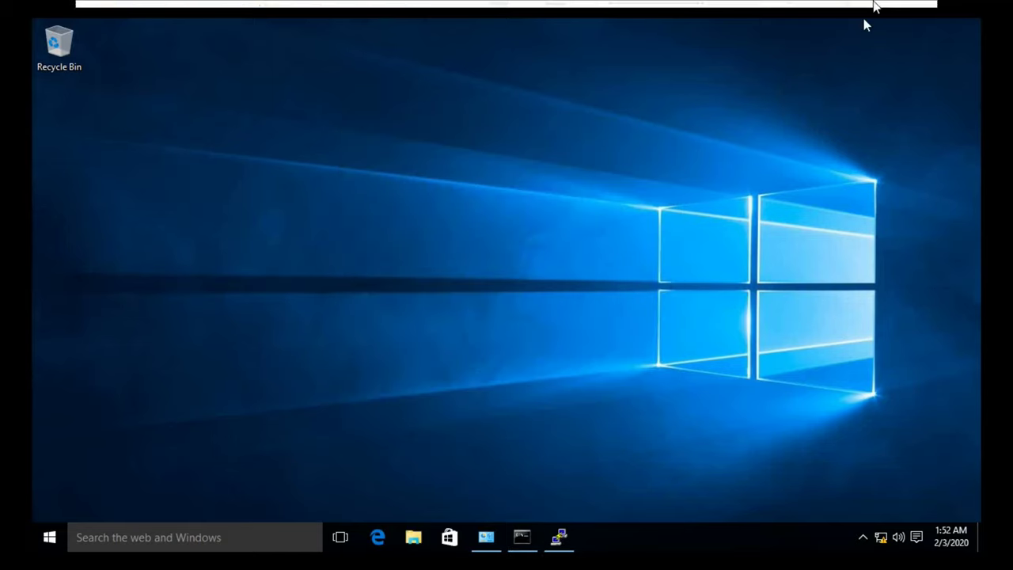
Leave the VM and step the slide show back past the Assigning and Publishing slide.
click(879, 11)
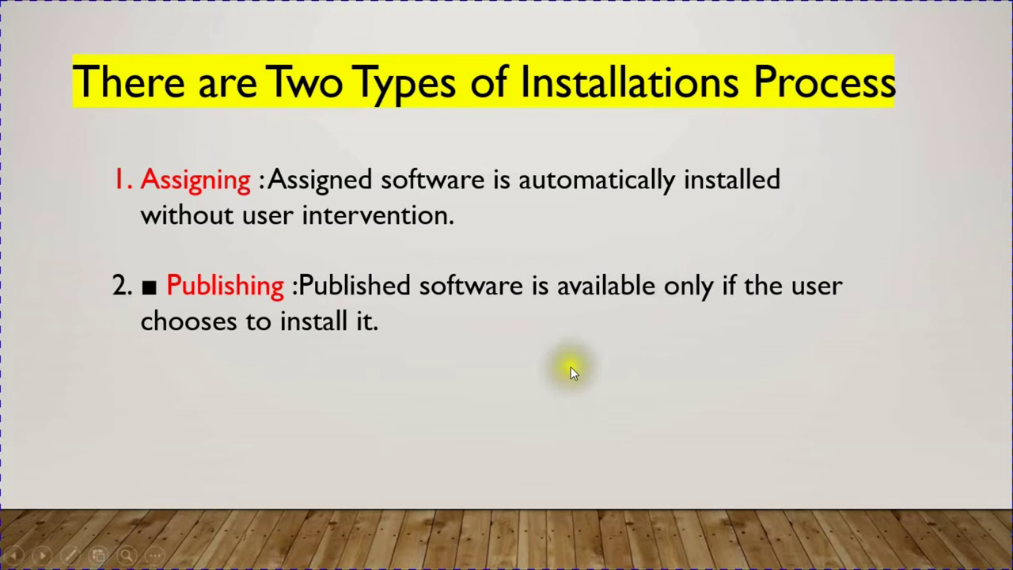
key(Left)
key(Left)
key(Left)
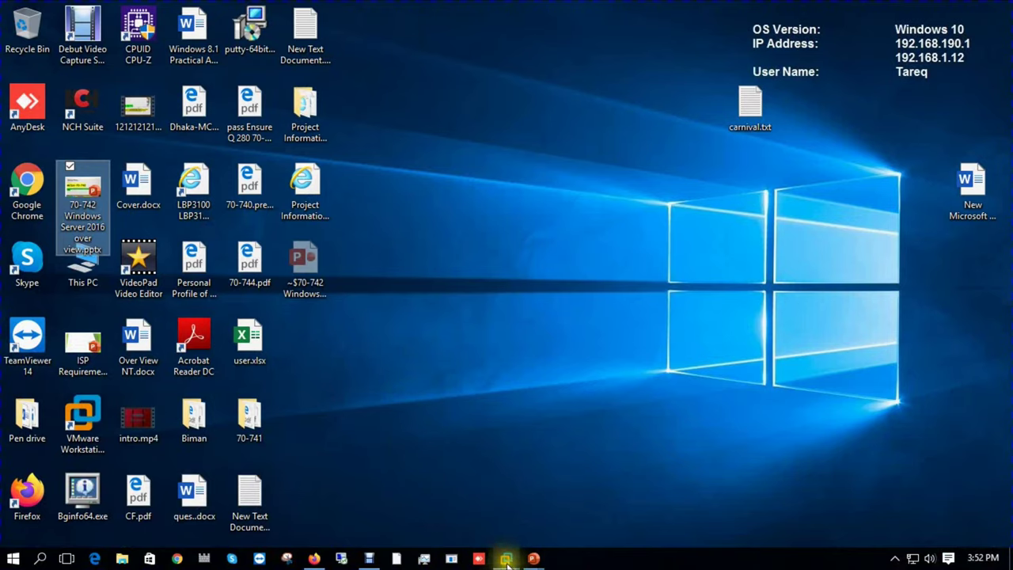
On the Server 2016 VM, launch Group Policy Management from Server Manager Tools, maximized.
mouse_move(504, 560)
click(423, 459)
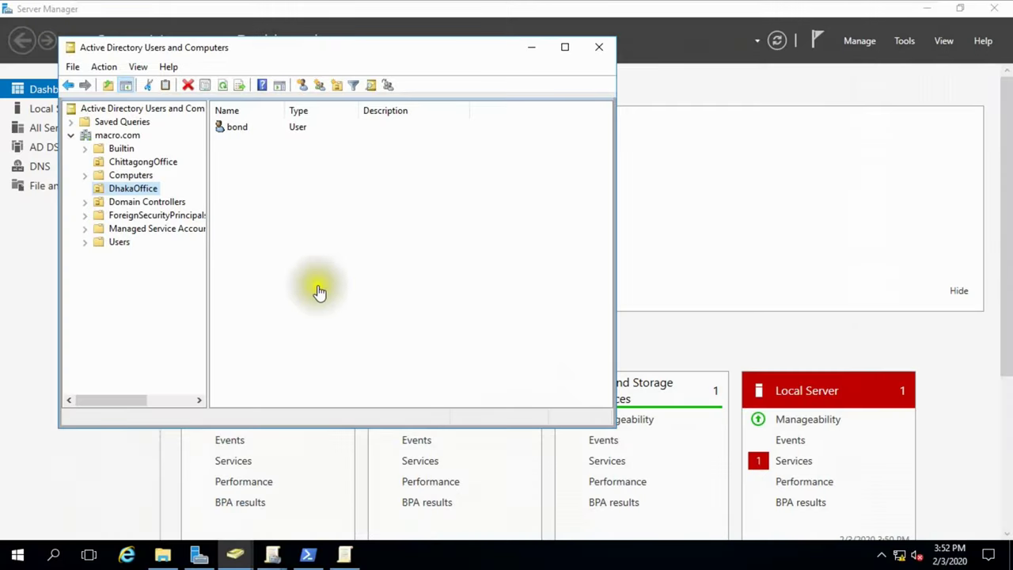
click(199, 552)
click(903, 42)
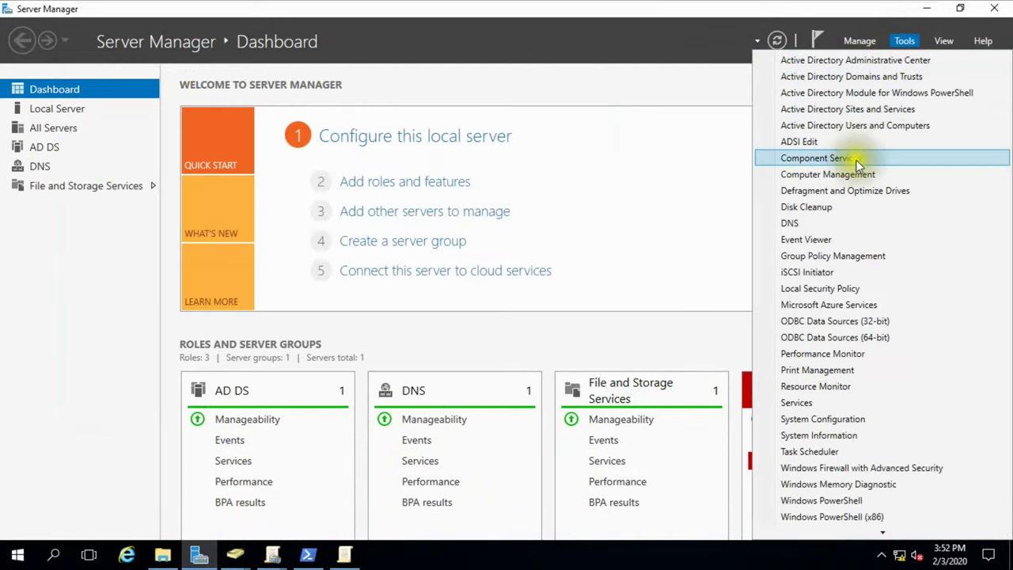
click(837, 254)
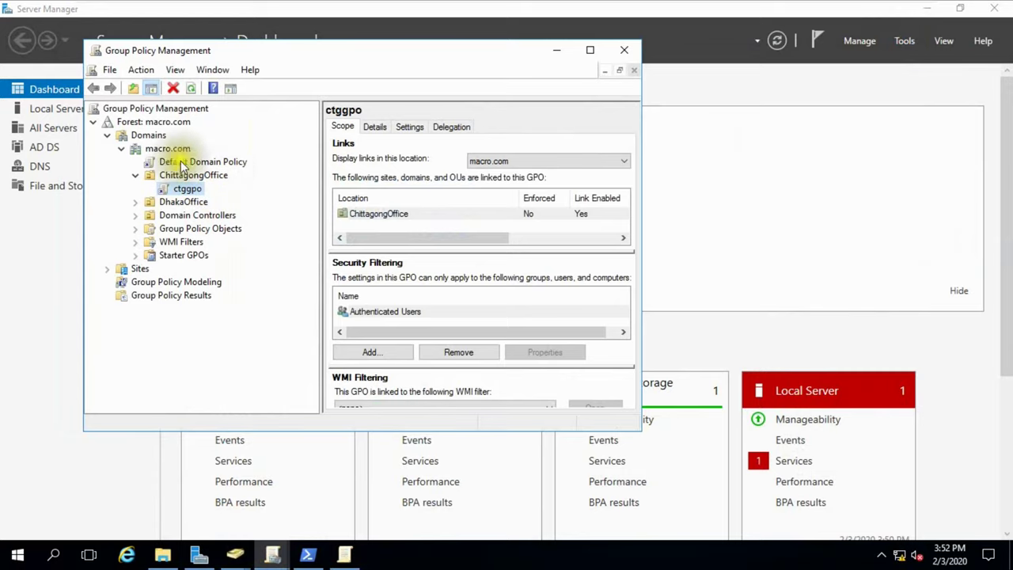
click(590, 49)
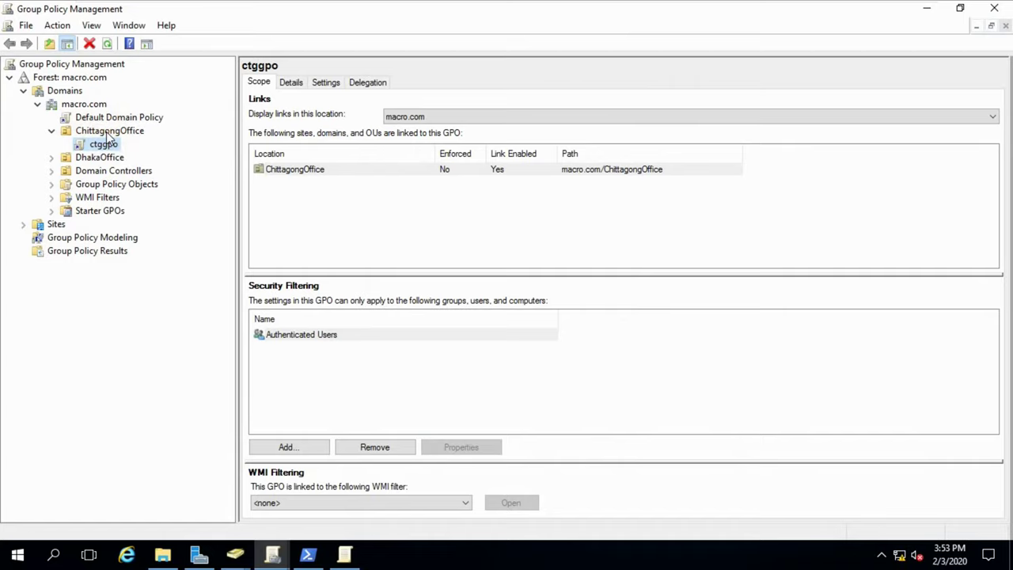
Open DhakaofficeGPO under macro.com's Group Policy Objects to view its scope.
click(109, 141)
click(116, 184)
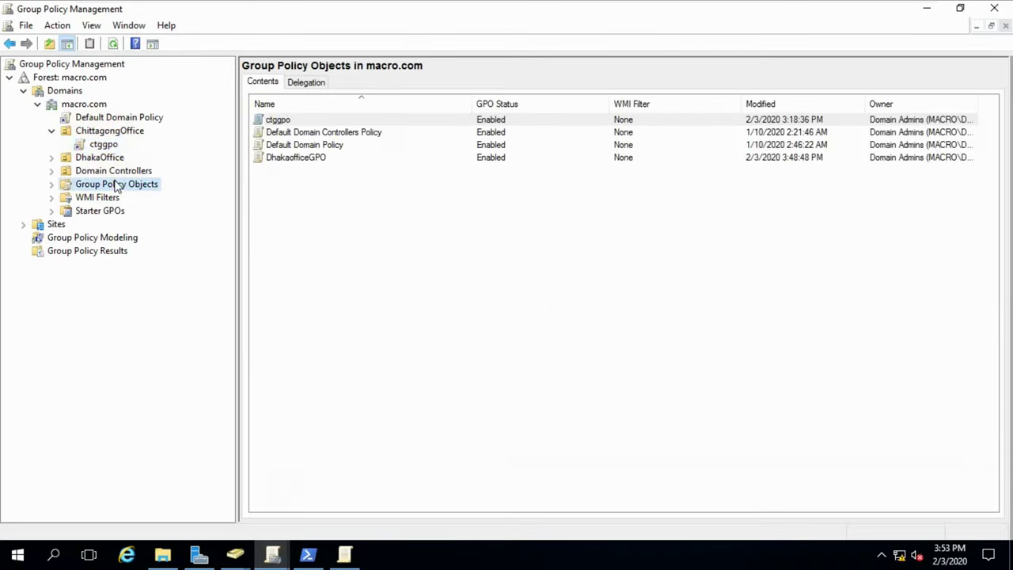
click(274, 159)
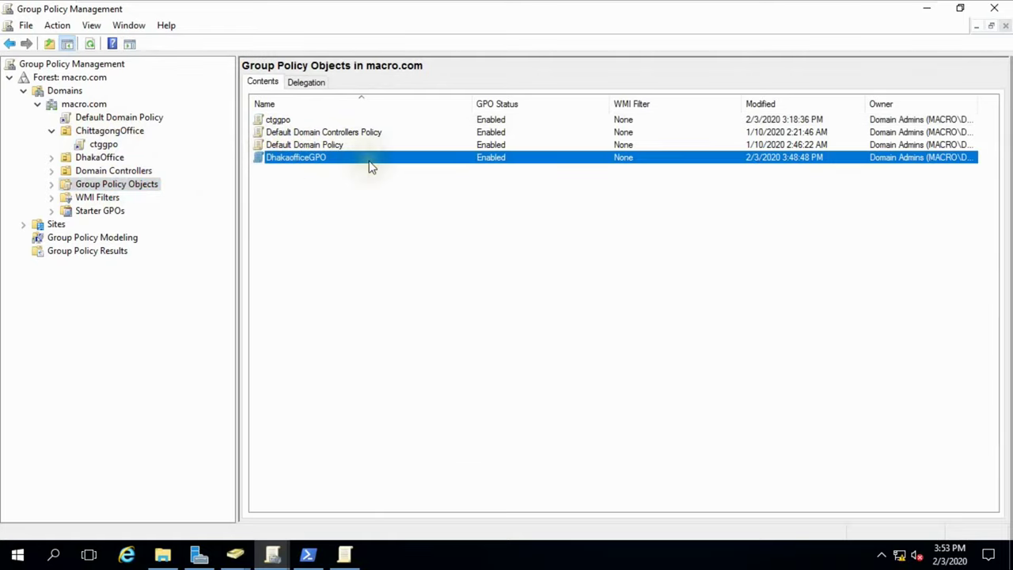
click(100, 184)
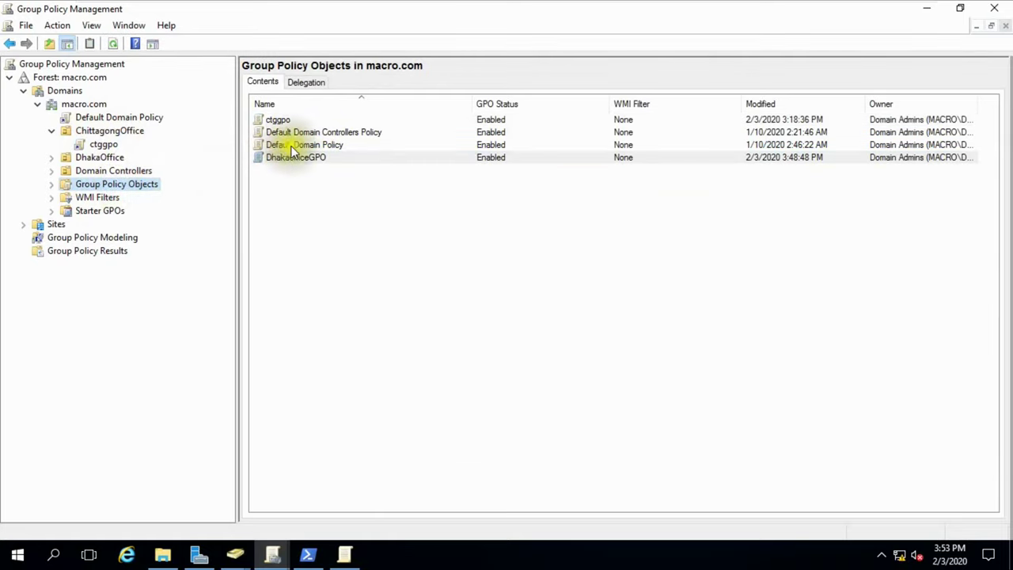
double_click(281, 157)
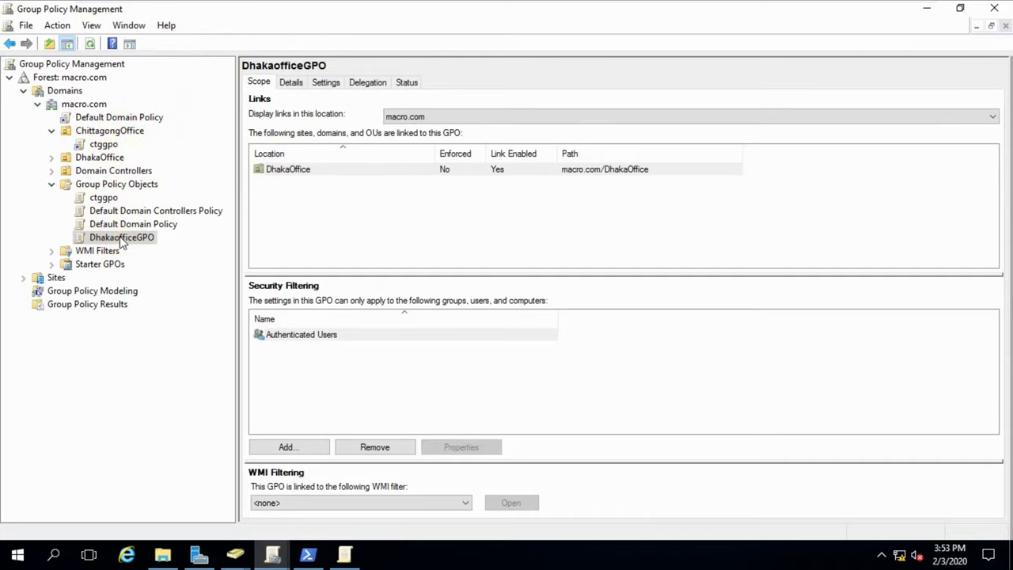
Review DhakaofficeGPO's Settings report showing PuTTY 0.73 (64-bit) assigned with install at logon.
click(325, 84)
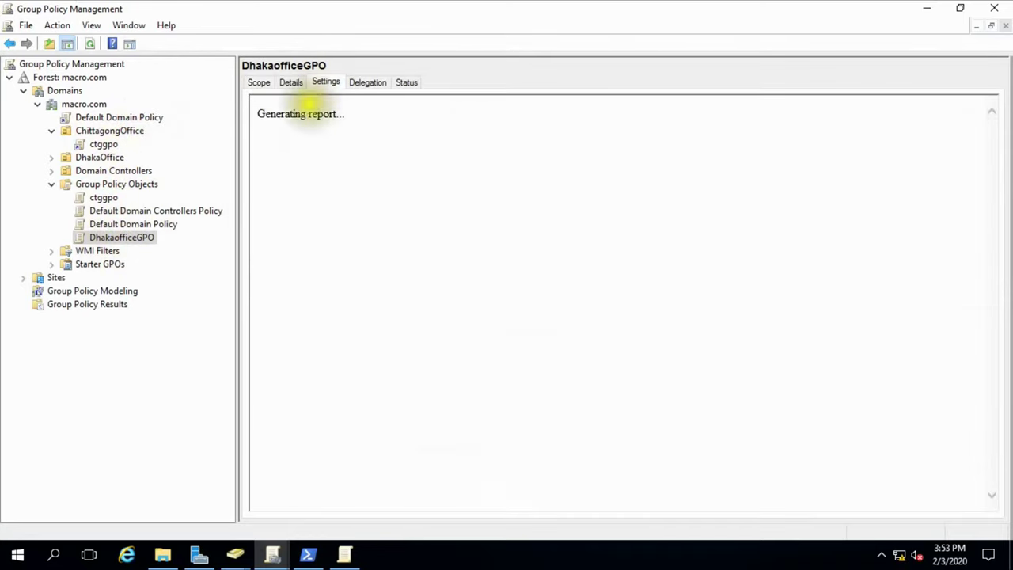
click(612, 173)
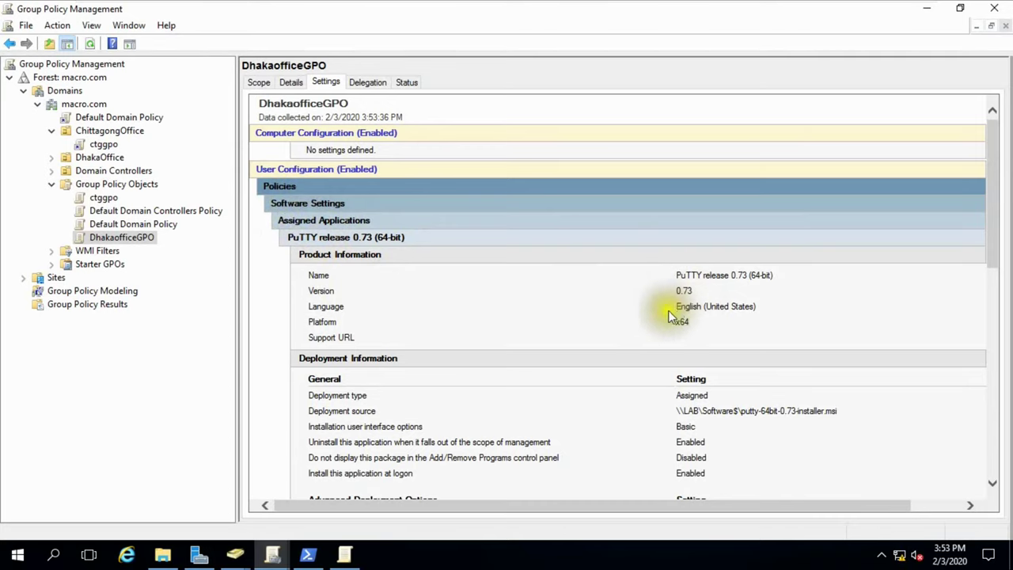
scroll(656, 337, down, 1)
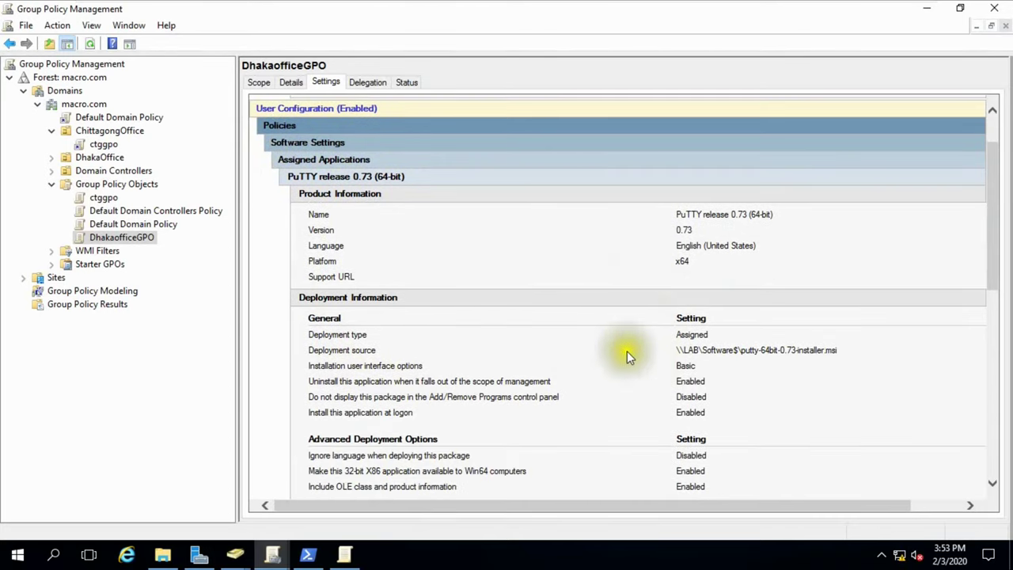
scroll(675, 351, down, 8)
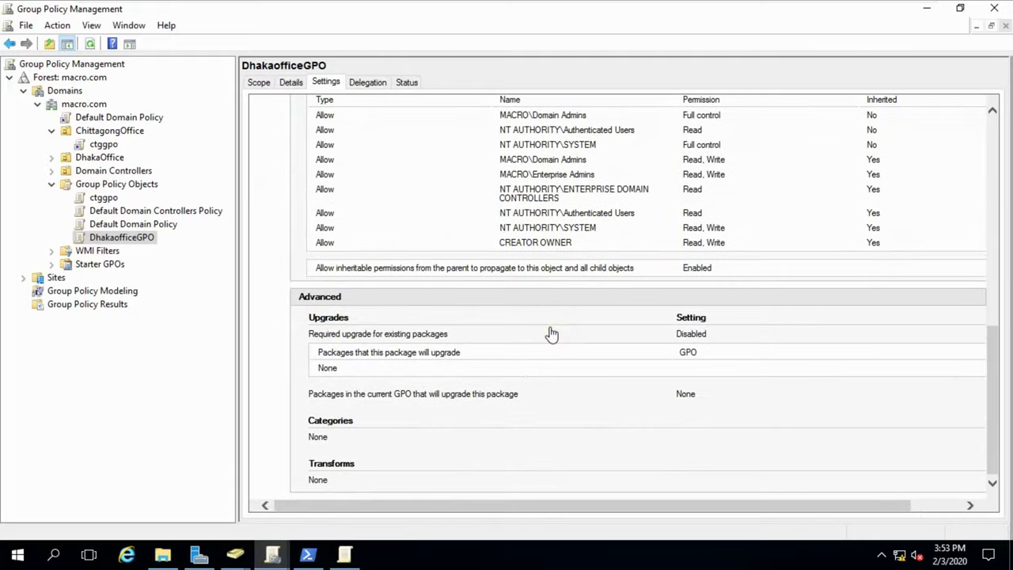
scroll(552, 334, up, 4)
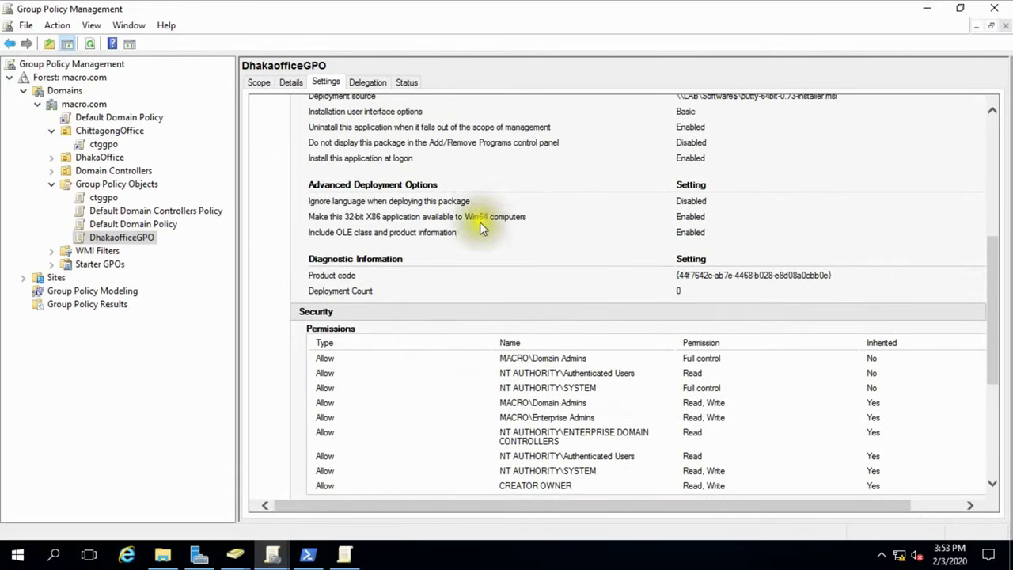
scroll(481, 238, up, 5)
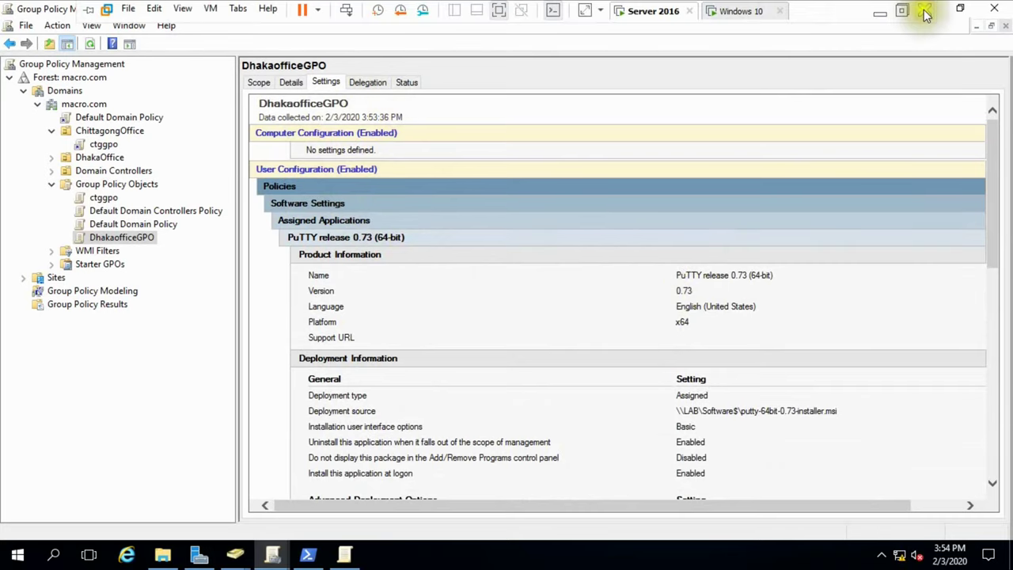
click(904, 9)
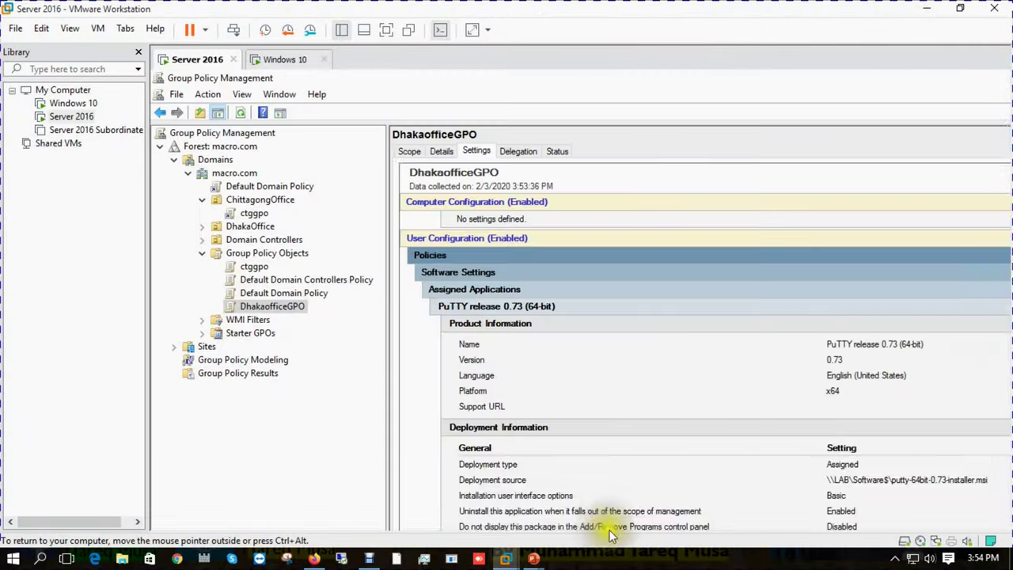